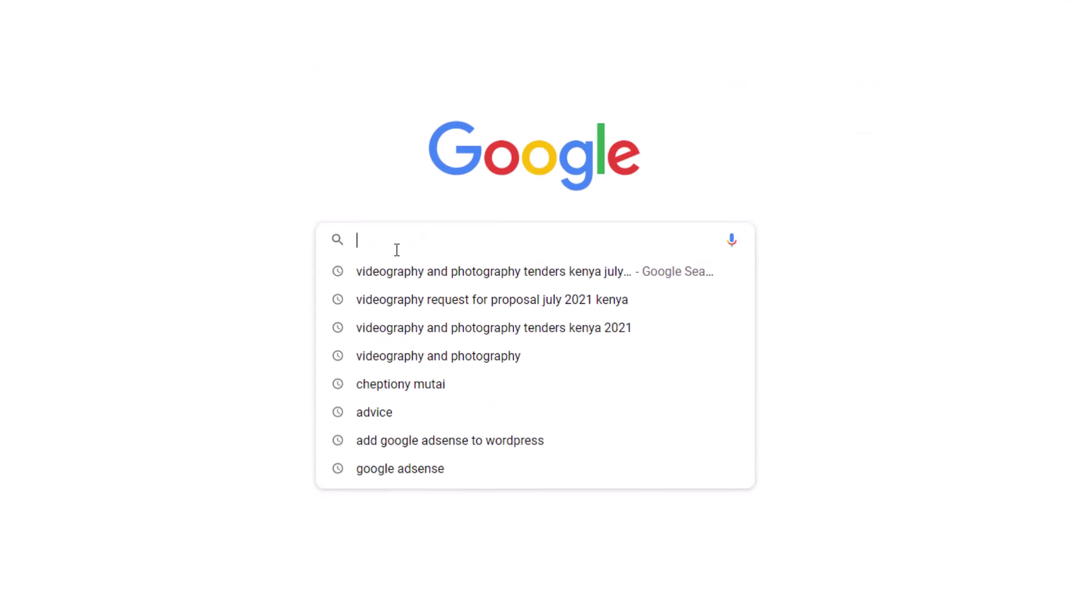
text(cheptiony mutai)
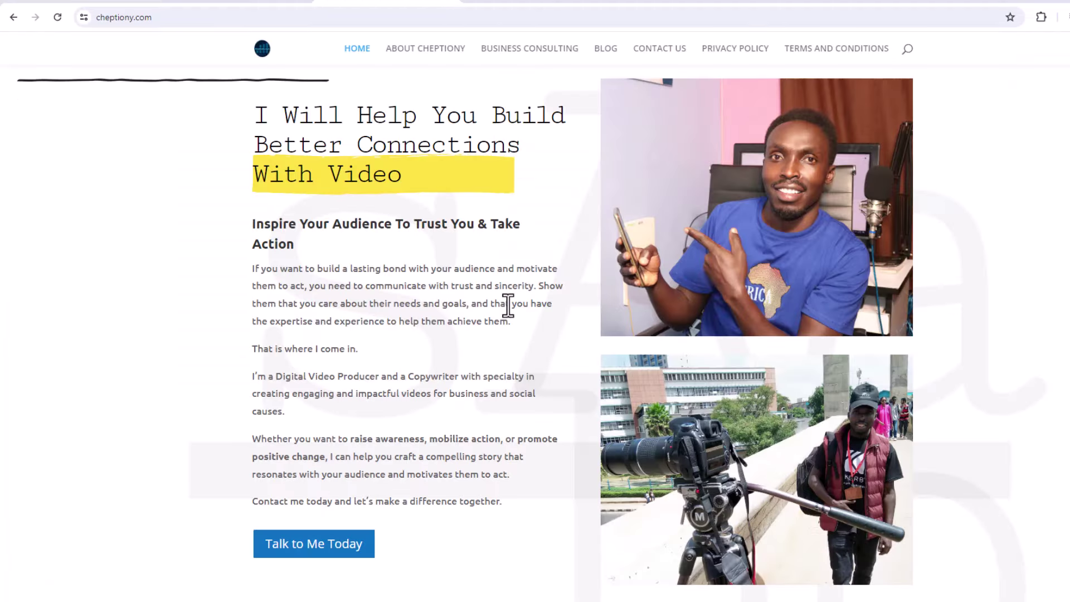
Scroll the cheptiony.com home page down to the 'Who are You?' section.
scroll(507, 305, down, 2)
scroll(508, 306, down, 3)
scroll(508, 306, down, 3)
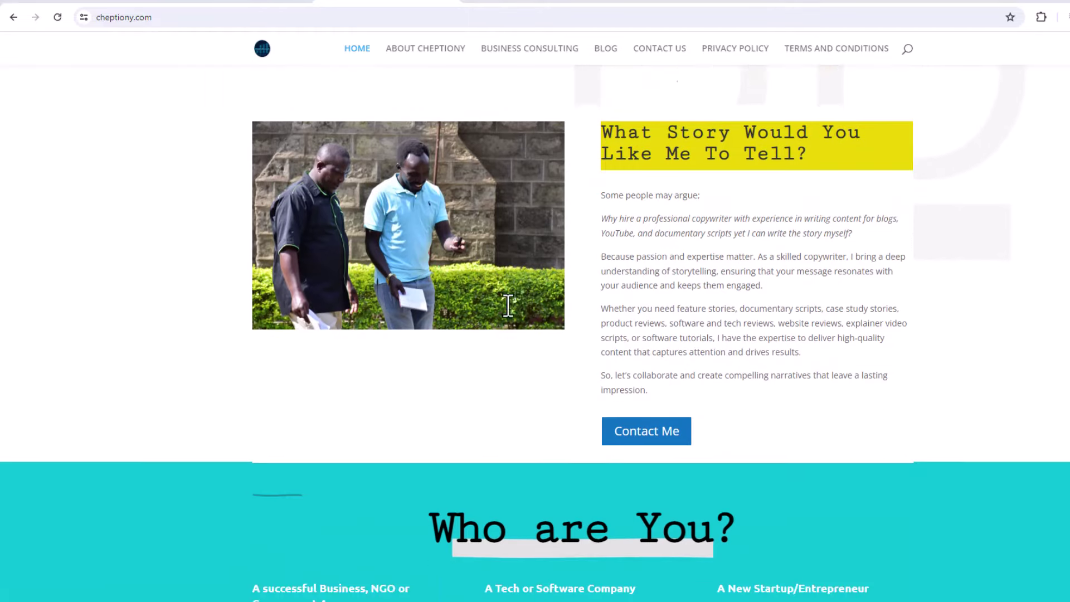
scroll(508, 305, down, 3)
scroll(507, 306, down, 5)
scroll(506, 303, down, 2)
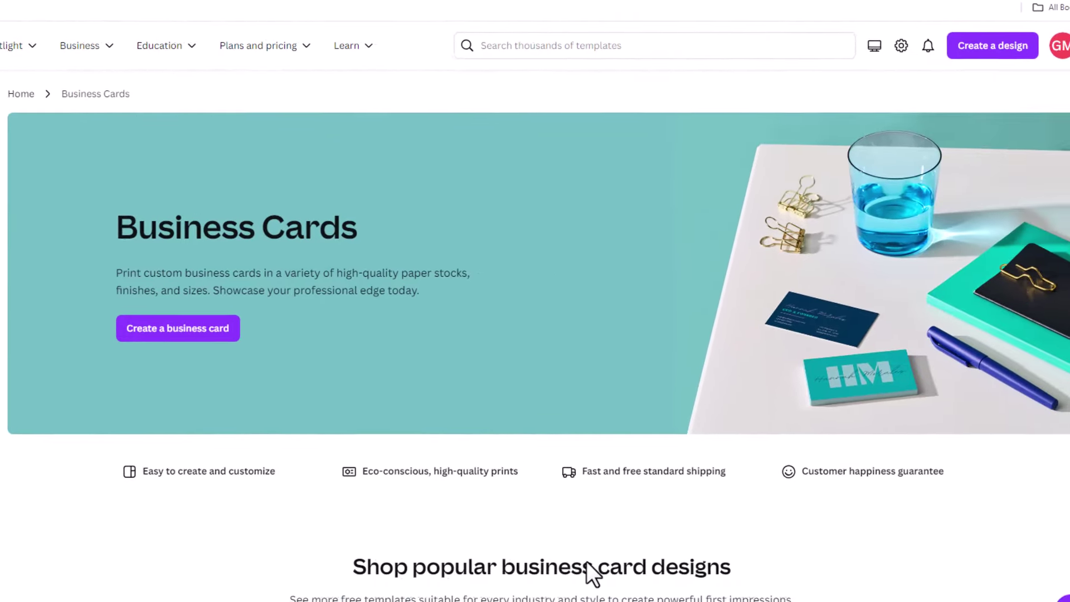
Scroll Canva's Business Cards page down to the 'Shop popular business card designs' grid.
scroll(580, 560, down, 3)
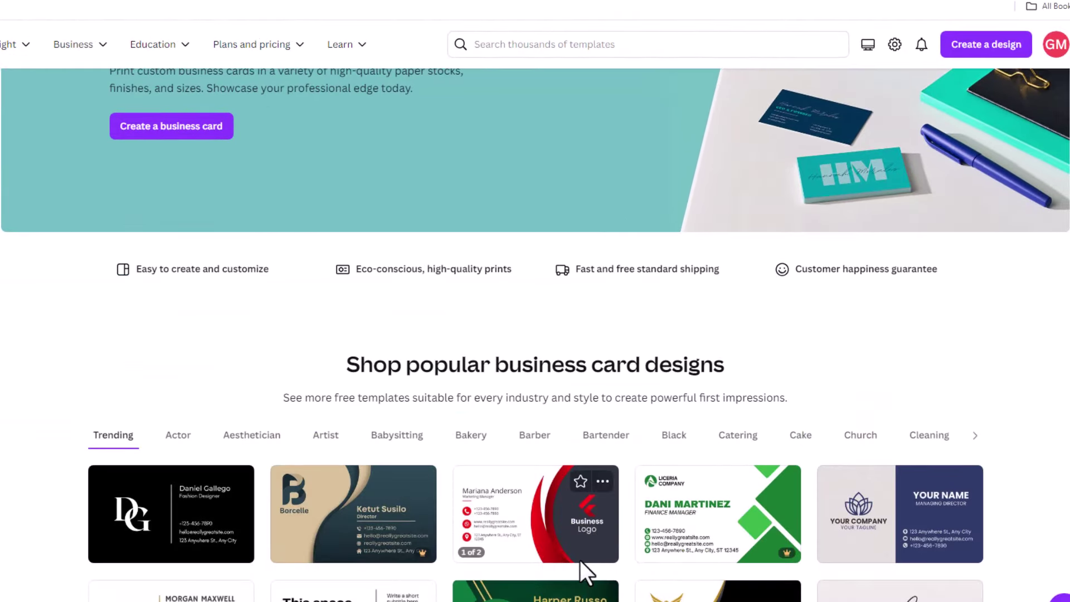
scroll(579, 561, down, 3)
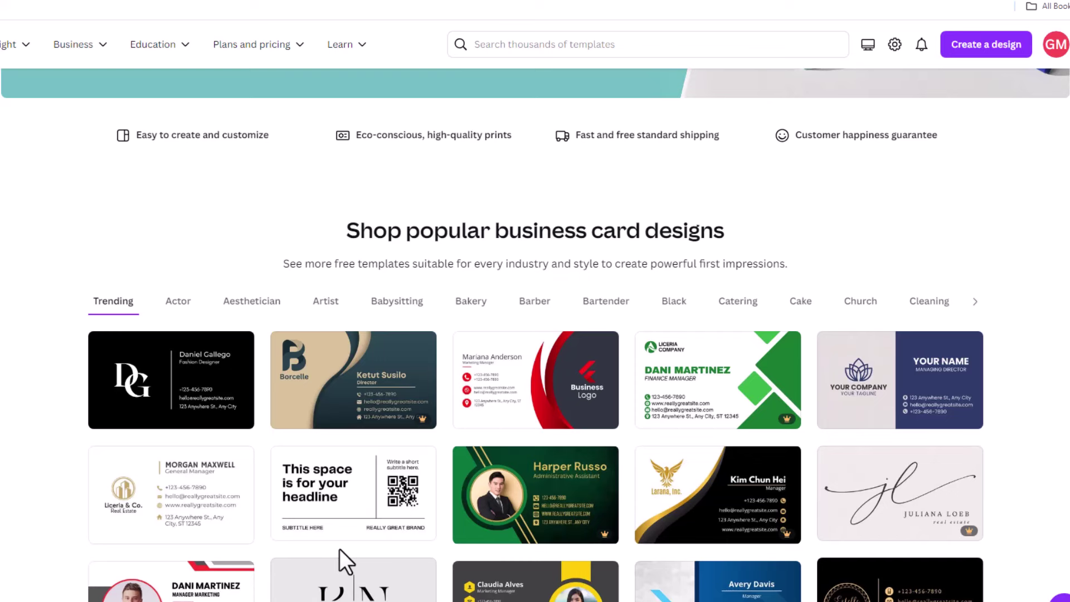
scroll(340, 550, down, 2)
scroll(339, 549, down, 2)
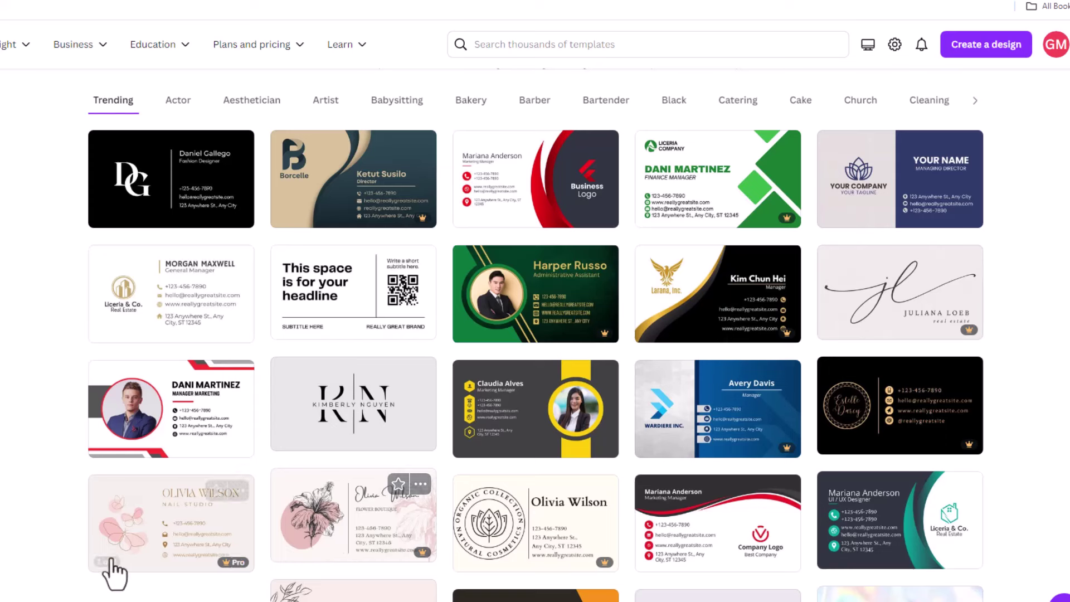
mouse_move(171, 408)
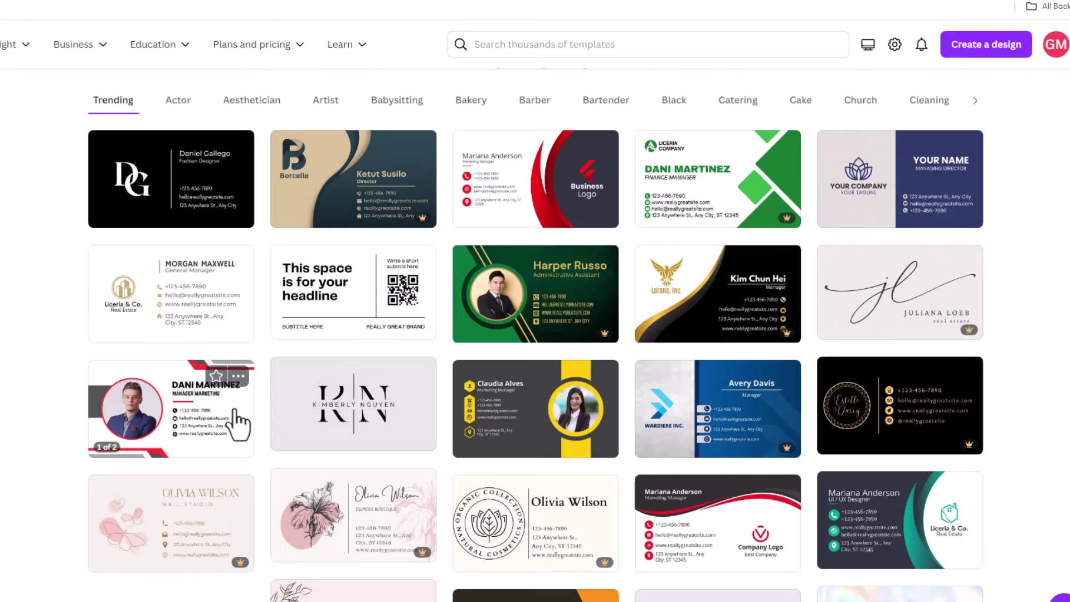
Open the Dani Martinez card template and select its portrait photo, name and job title.
click(179, 437)
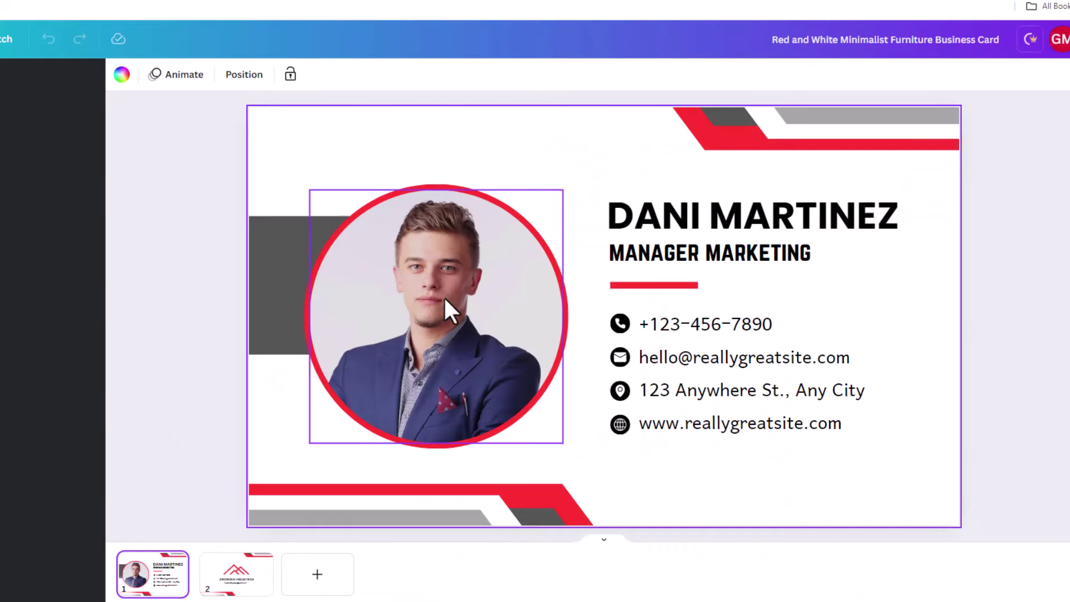
click(455, 282)
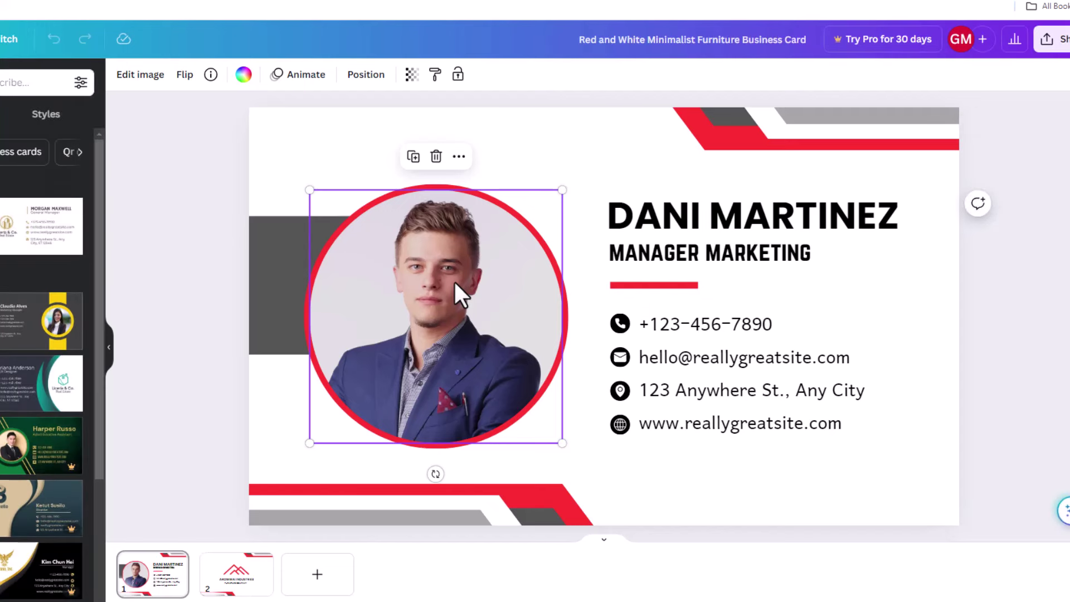
click(860, 211)
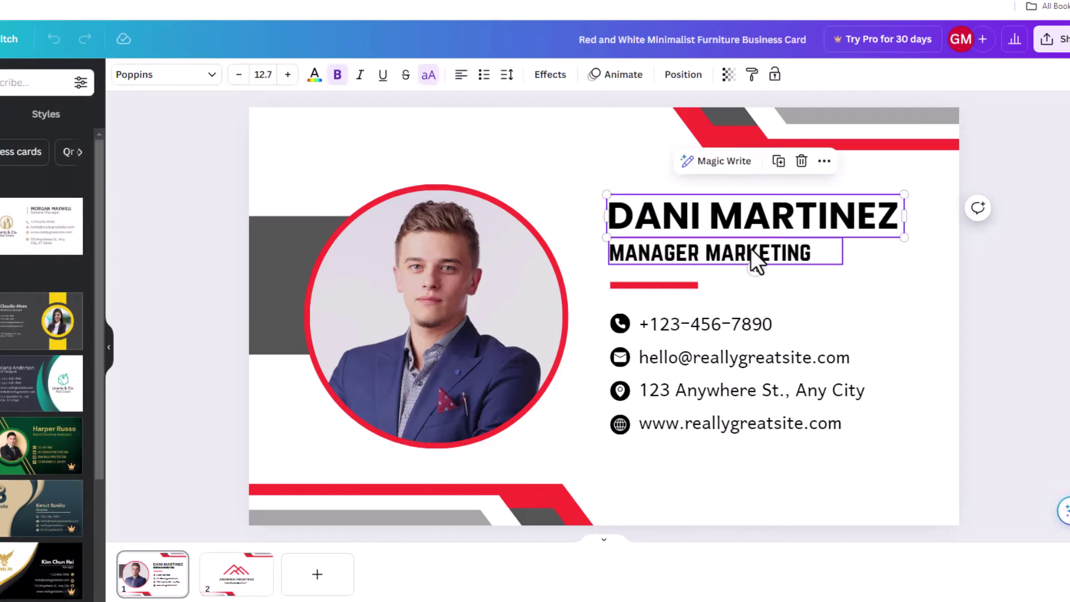
click(658, 255)
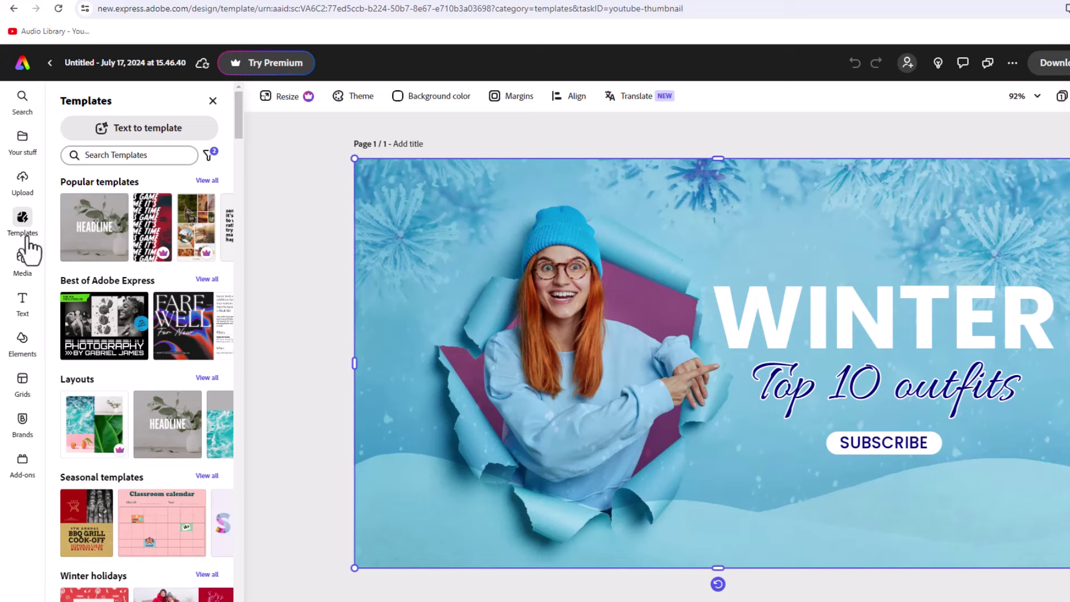
Rerun the recent 'youtube thumbnail' template search and load the Virtual Reality template.
click(110, 154)
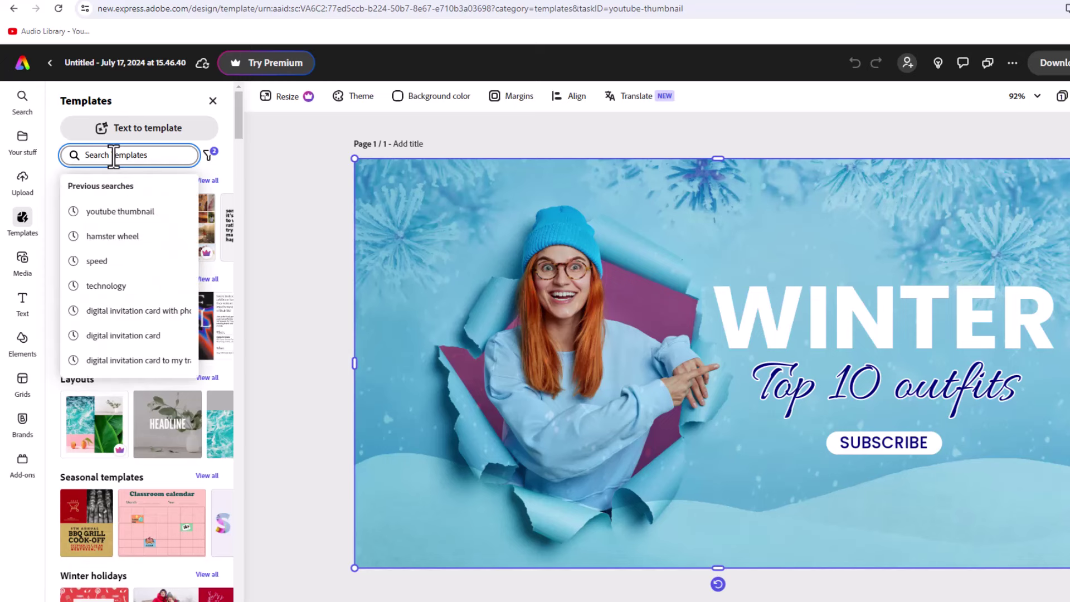
click(129, 218)
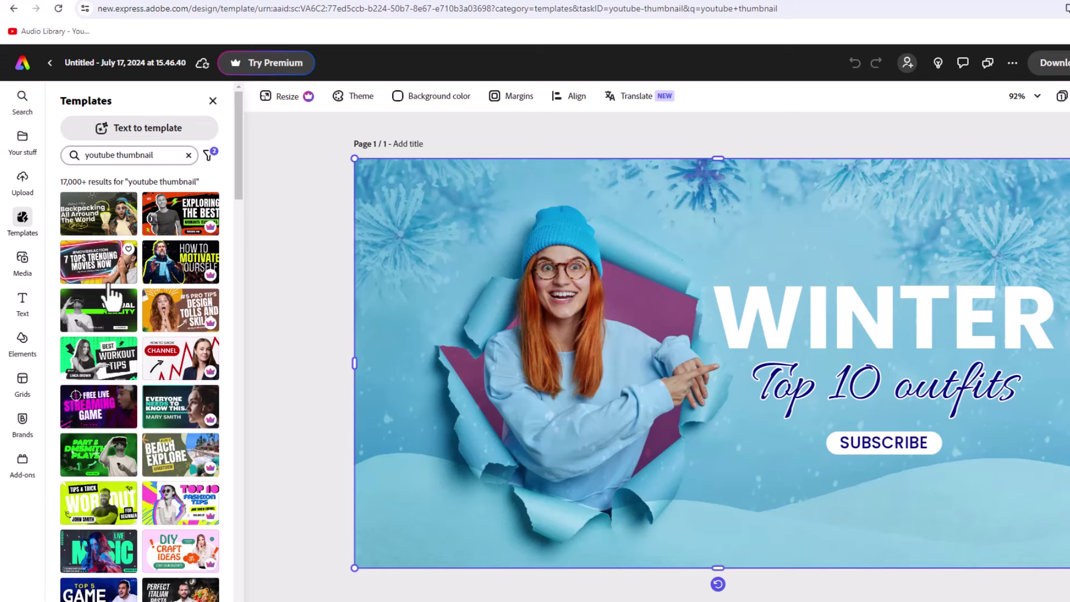
click(101, 318)
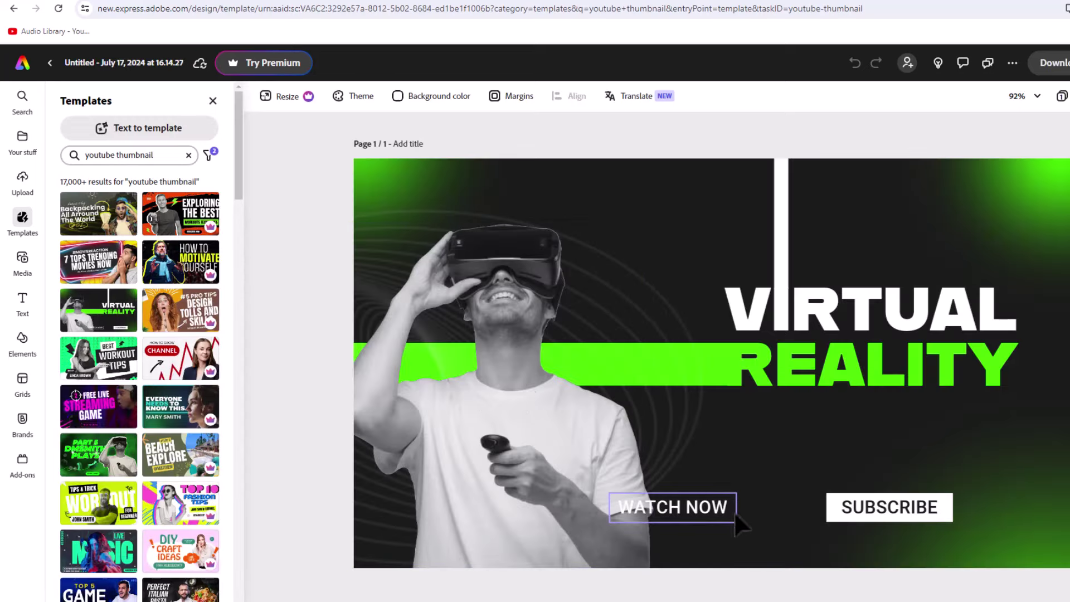
Inspect the VIRTUAL REALITY headline in text-edit mode, then select the VR headset photo.
click(794, 372)
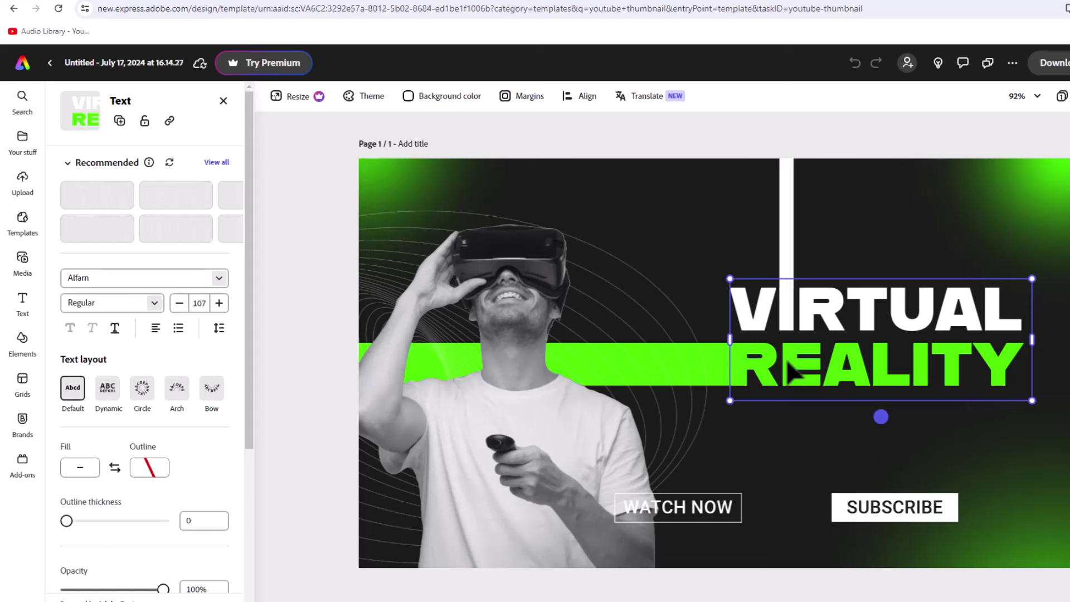
double_click(846, 376)
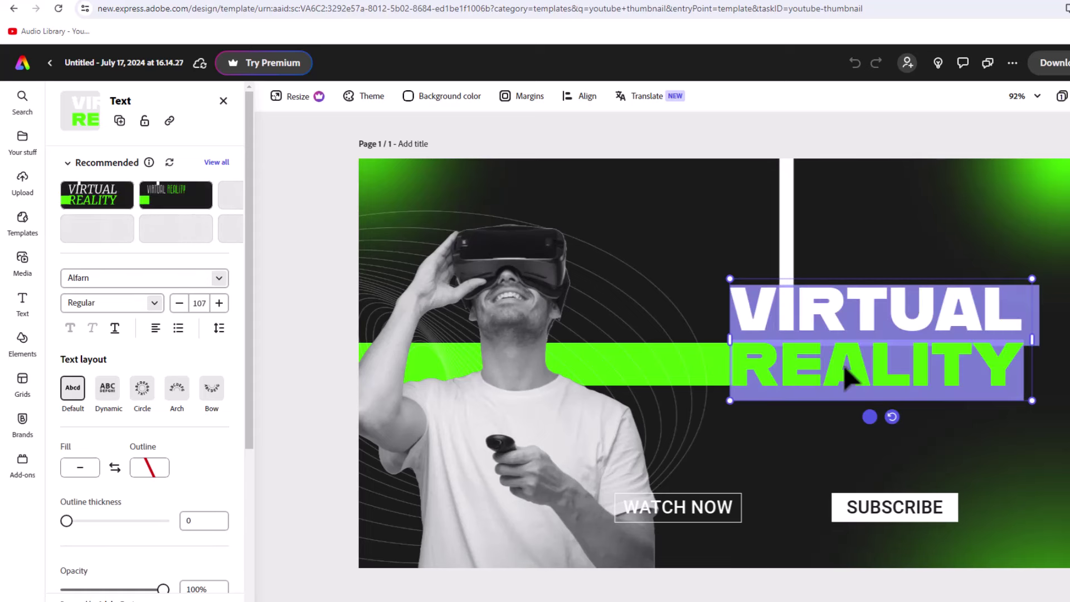
click(845, 365)
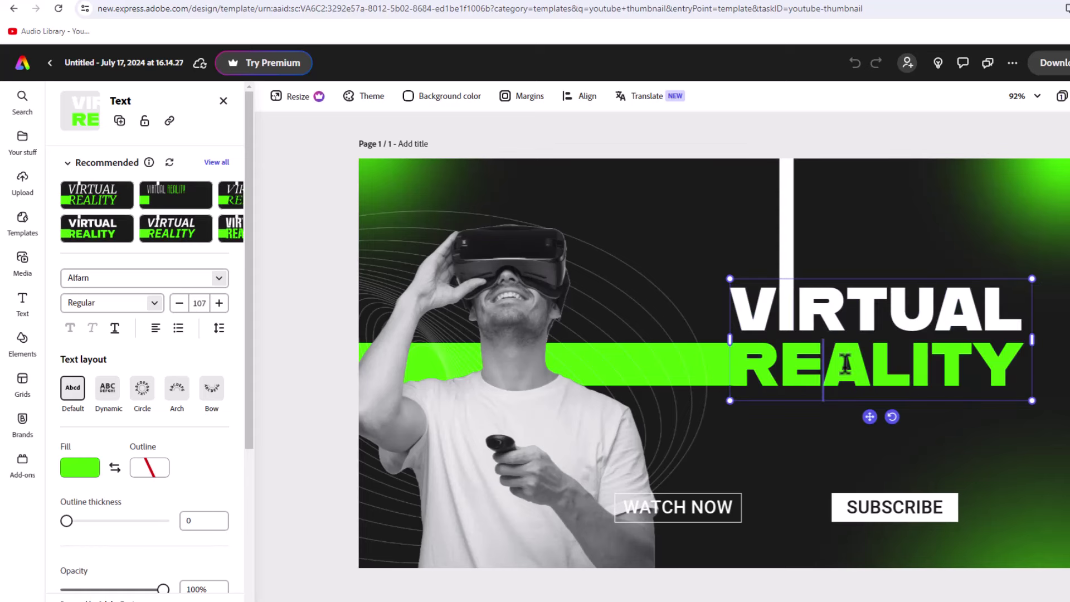
key(Escape)
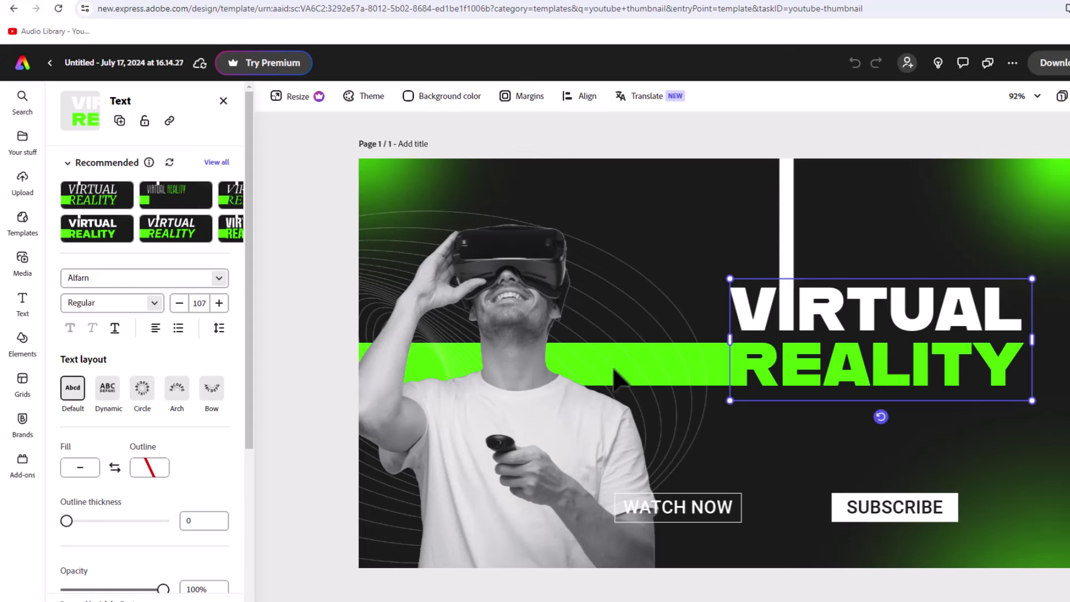
click(515, 407)
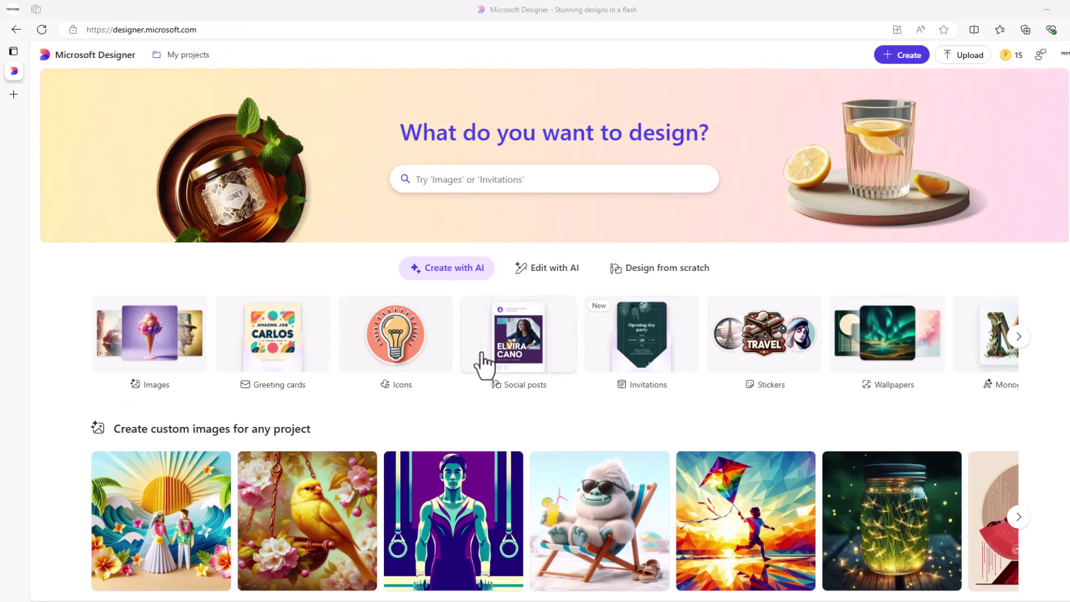
scroll(484, 366, down, 4)
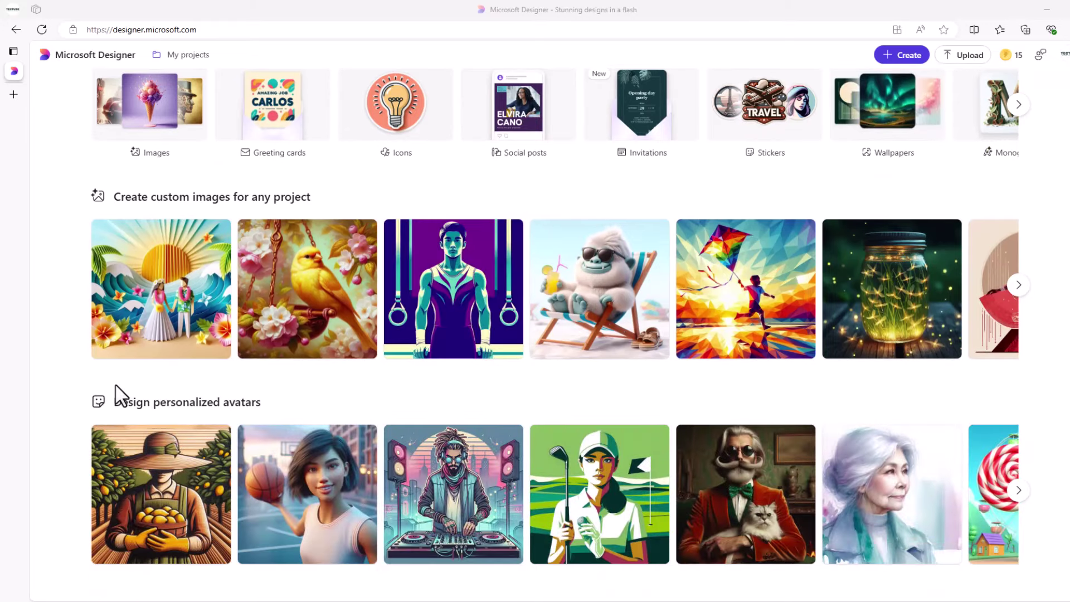
scroll(116, 385, up, 1)
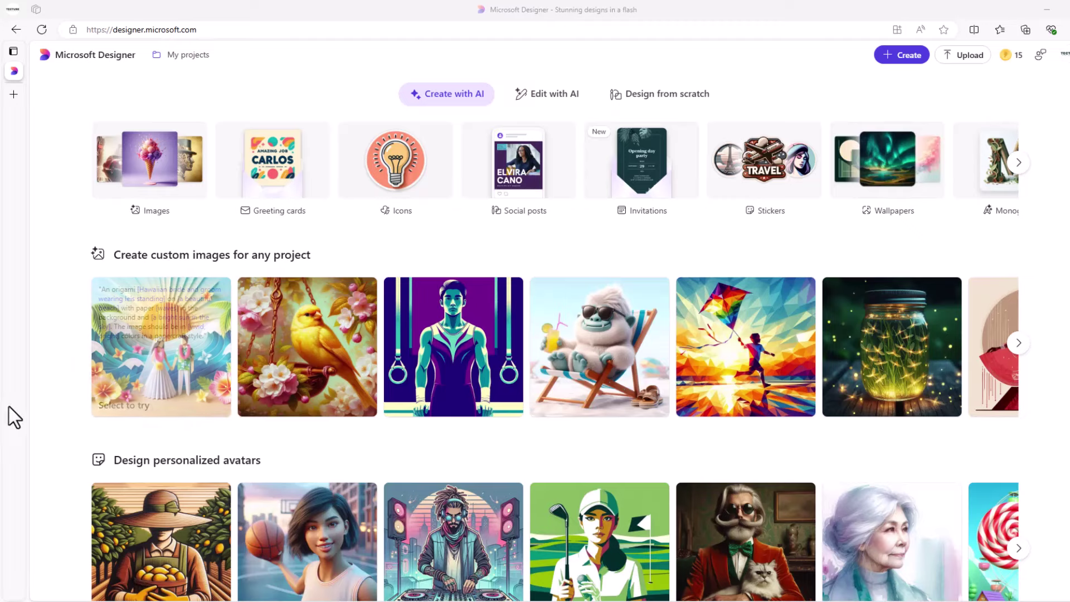
scroll(321, 460, down, 1)
scroll(124, 430, down, 1)
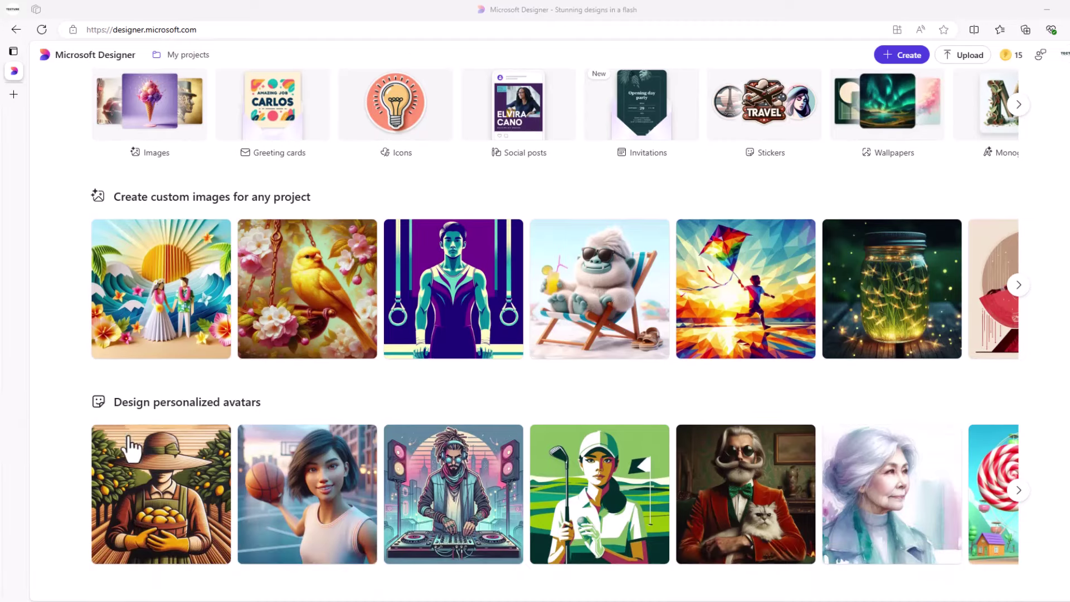
scroll(136, 465, down, 2)
scroll(106, 468, down, 1)
scroll(184, 471, down, 1)
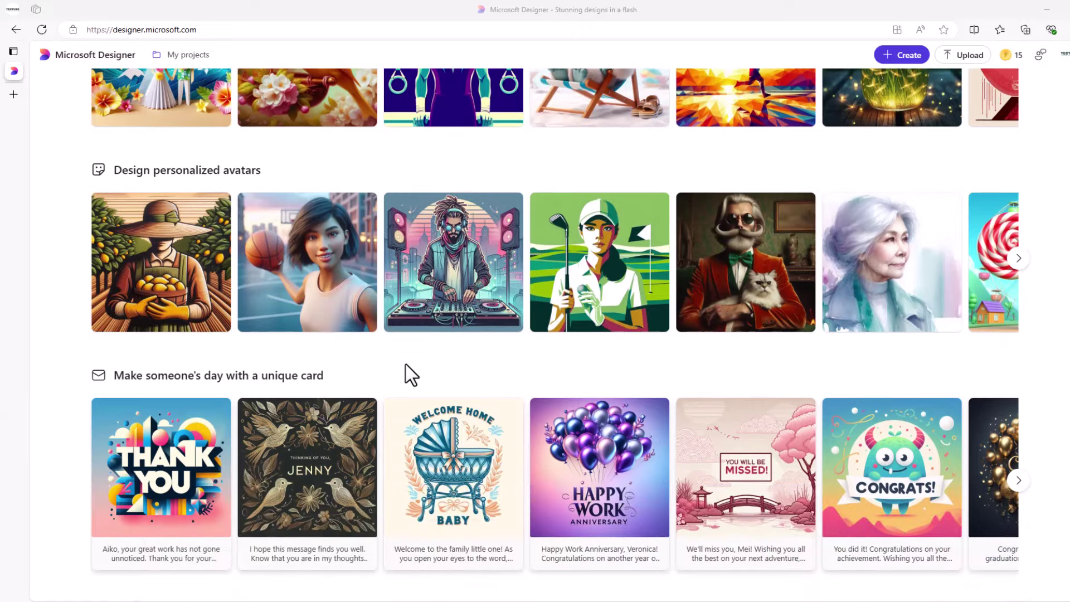
scroll(406, 365, down, 4)
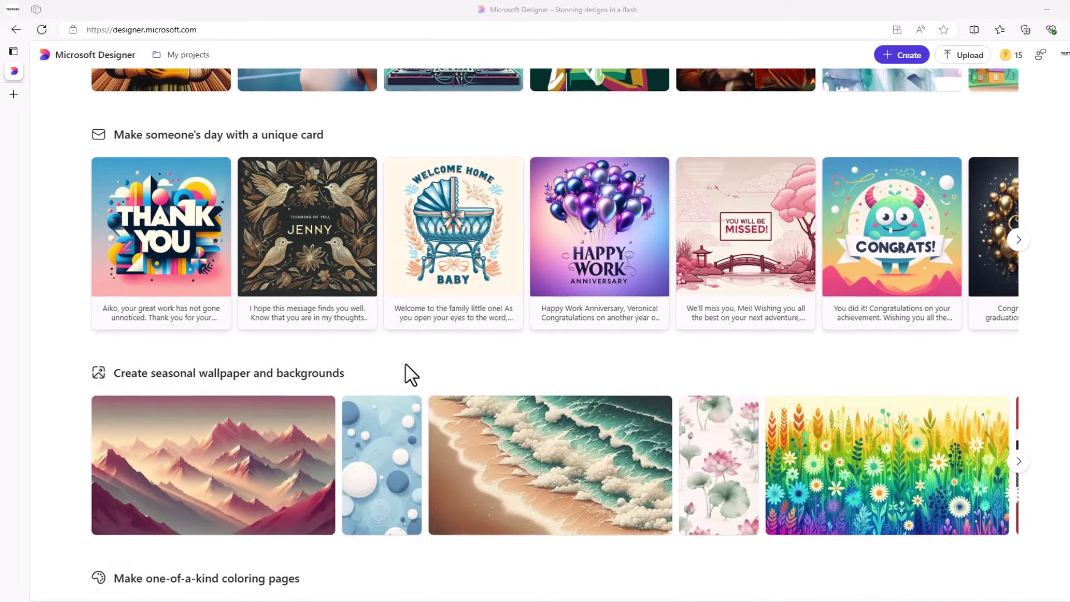
scroll(405, 364, down, 1)
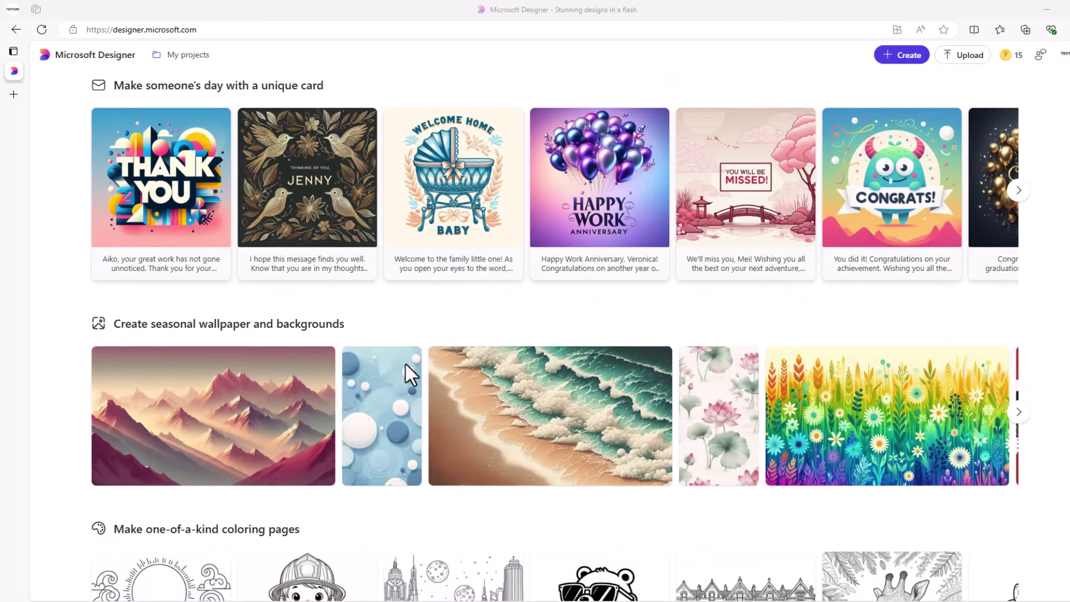
scroll(540, 407, down, 3)
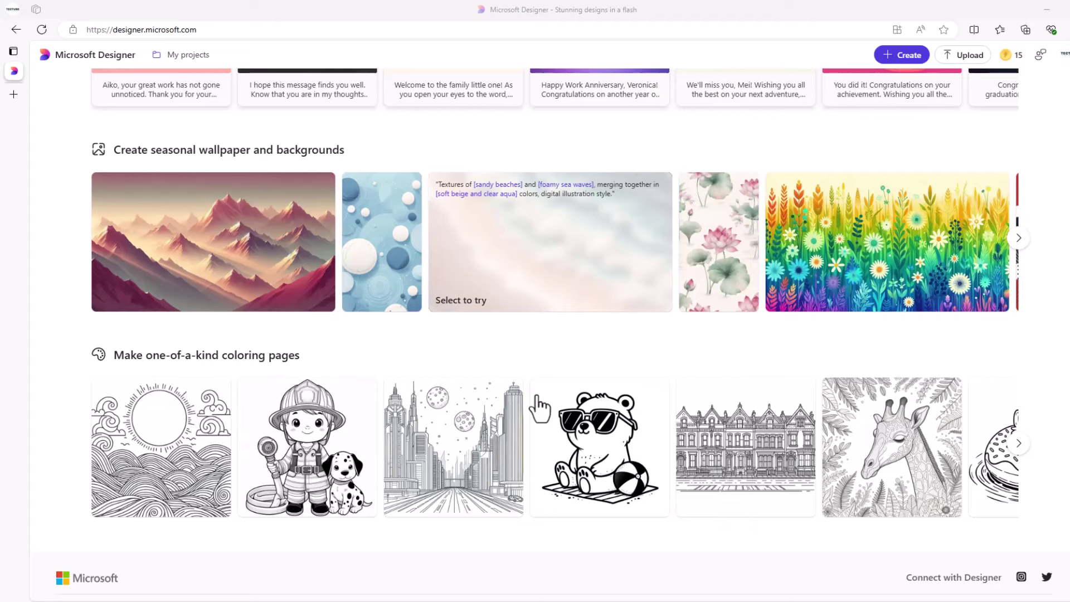
scroll(539, 407, up, 1)
scroll(540, 407, up, 6)
scroll(540, 408, up, 2)
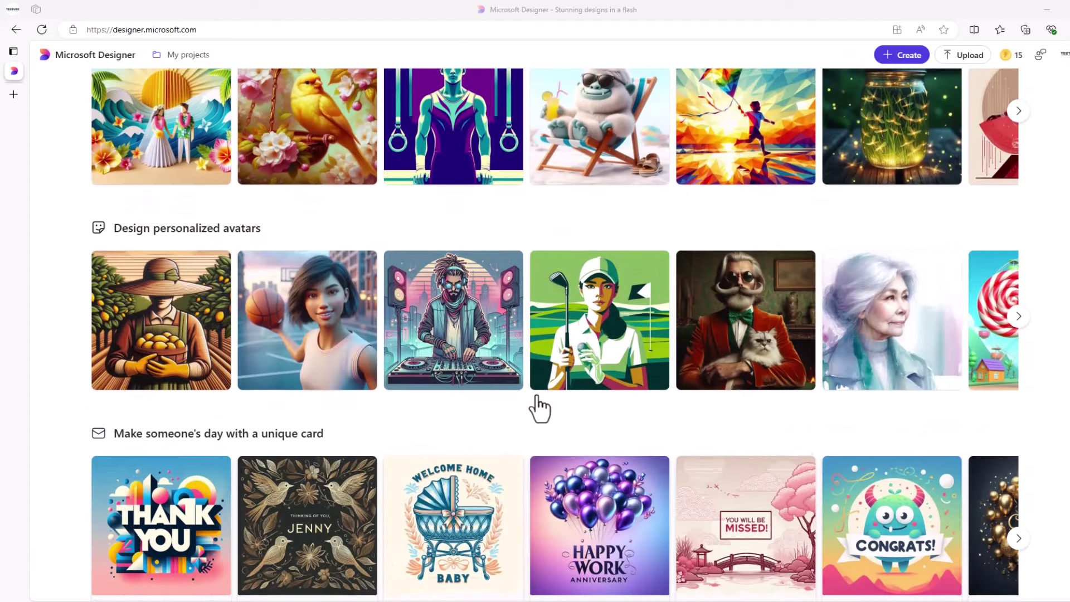
scroll(540, 410, up, 1)
scroll(539, 407, up, 2)
scroll(539, 407, up, 1)
scroll(539, 406, up, 2)
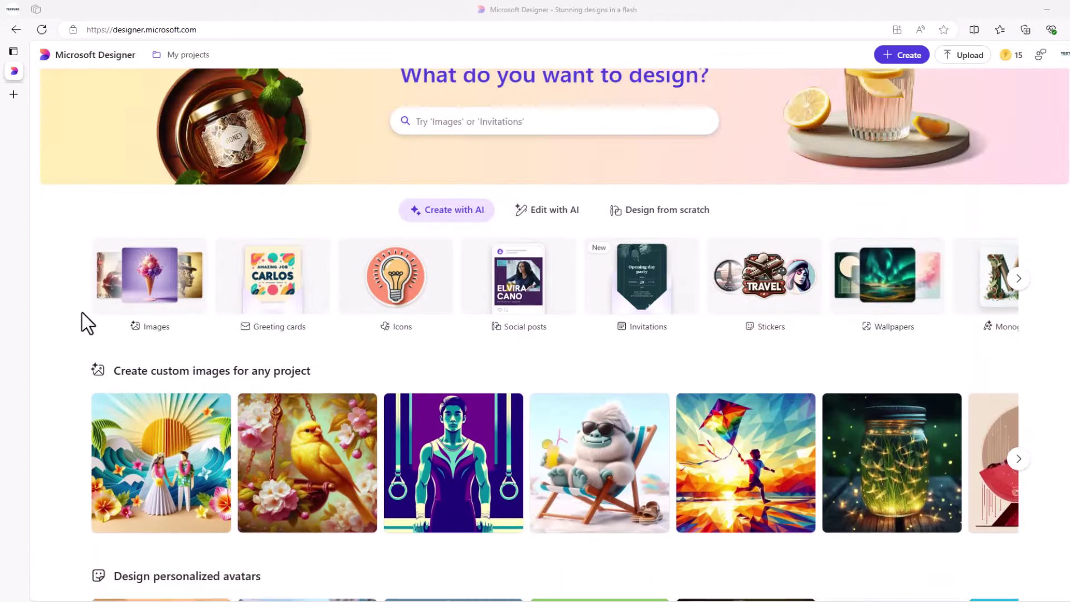
Start a new social post described as 'design a winter social media post to promote mens wear'.
click(519, 290)
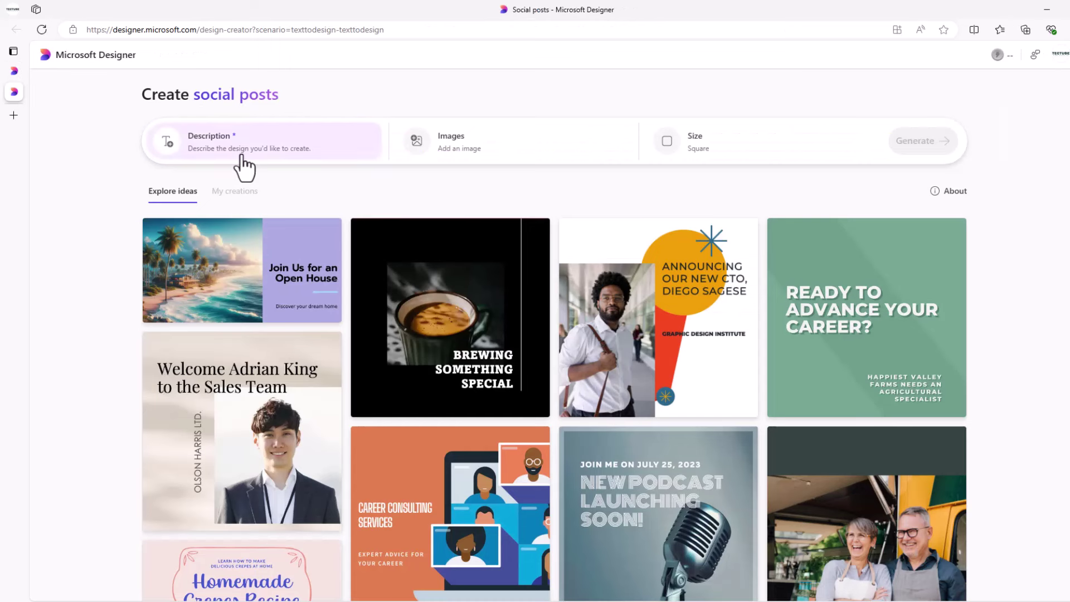
click(243, 157)
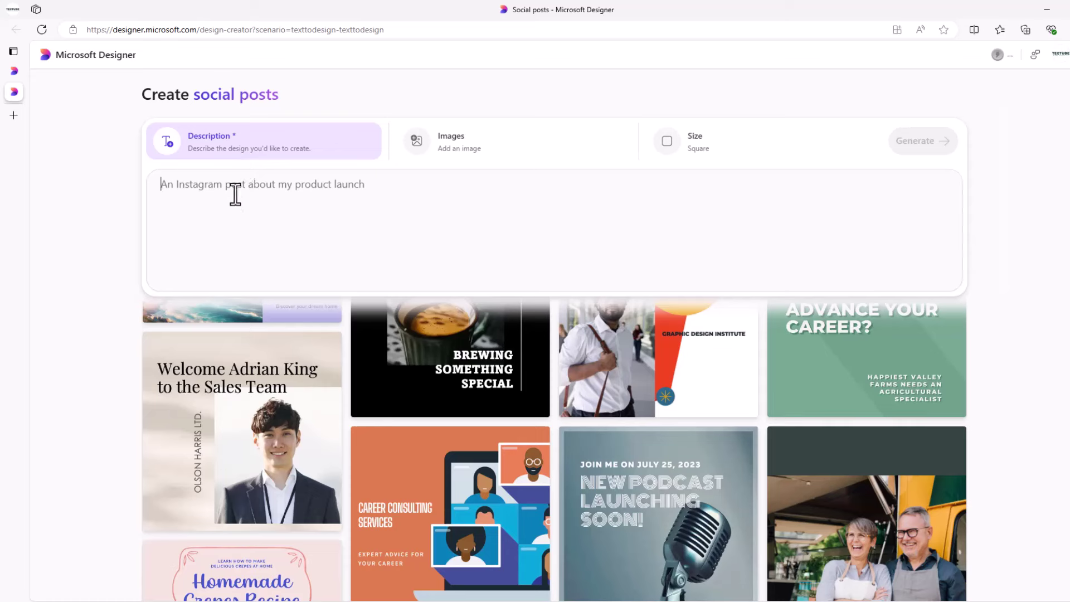
text(design )
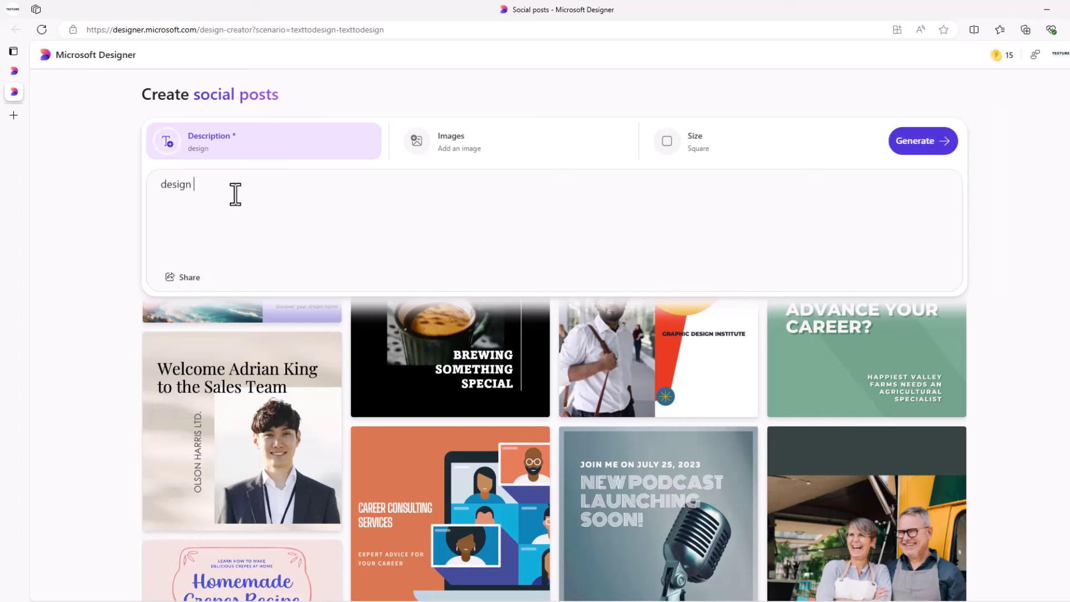
text(a wint)
text(er social )
text(media pos)
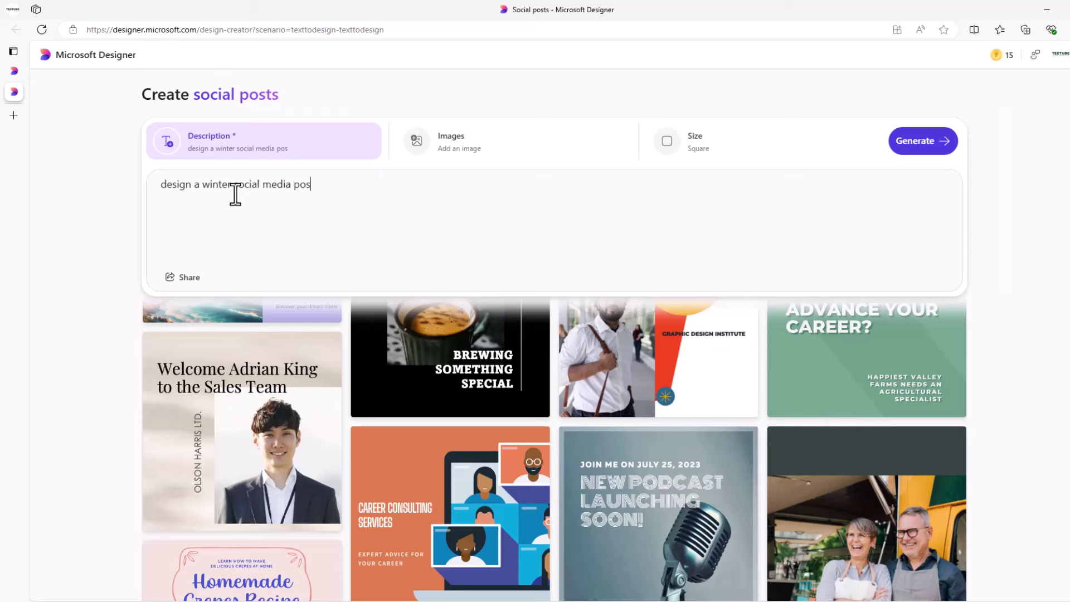
text(t to pro)
text(mote)
text( me)
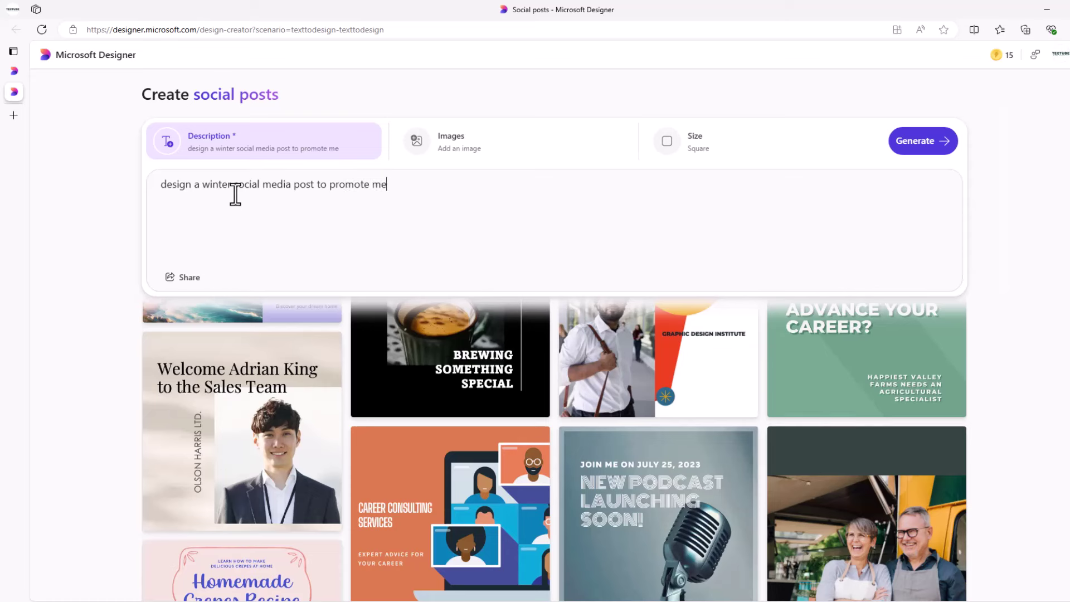
text(ns wear)
Leave the image upload empty and set the post size to Portrait 1080 x 1920.
click(503, 144)
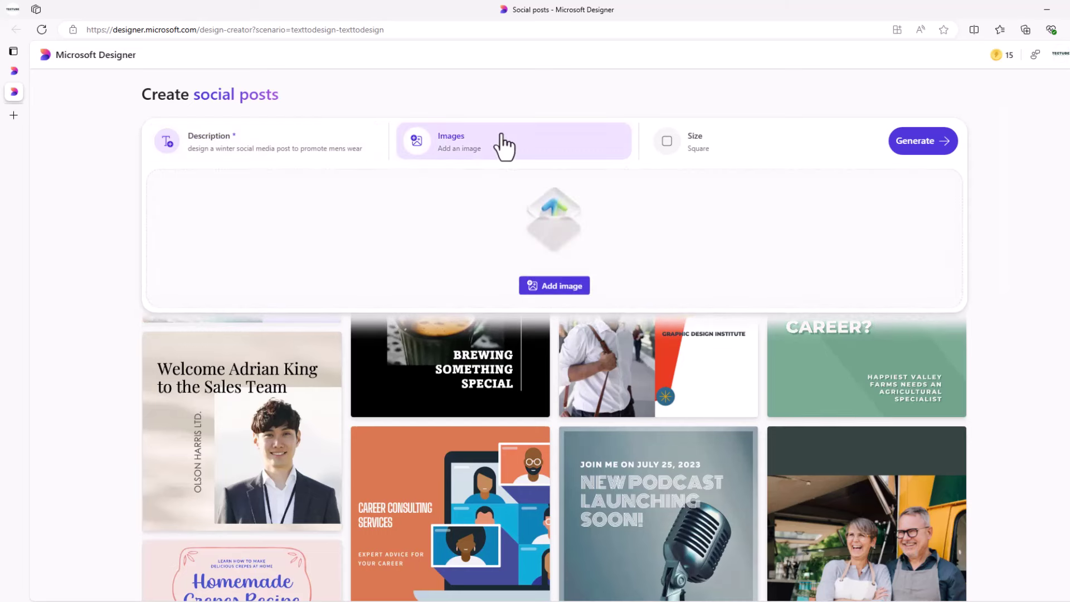
click(559, 294)
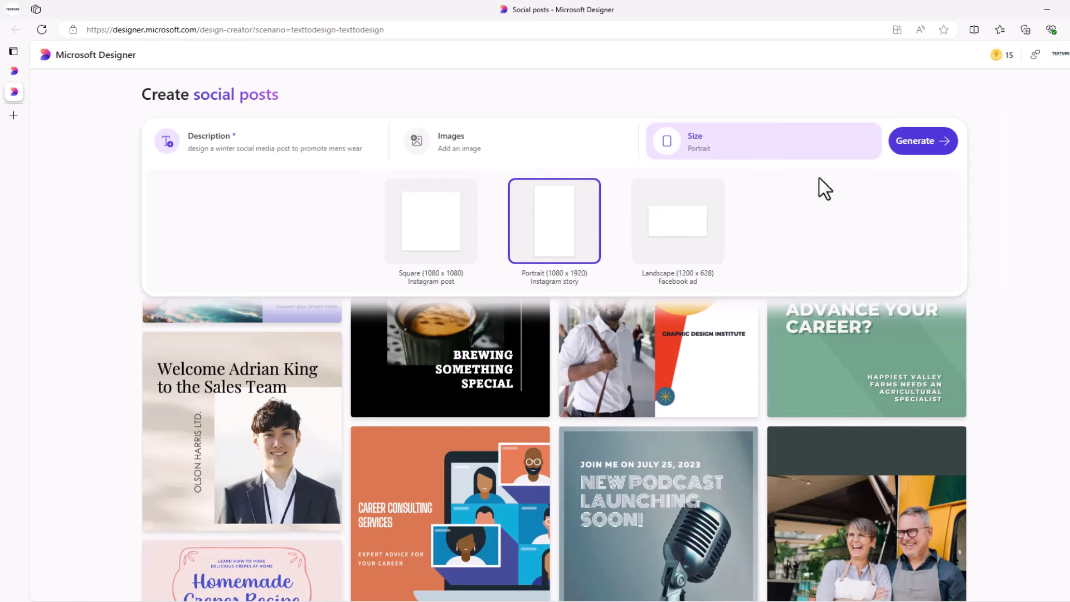
click(804, 147)
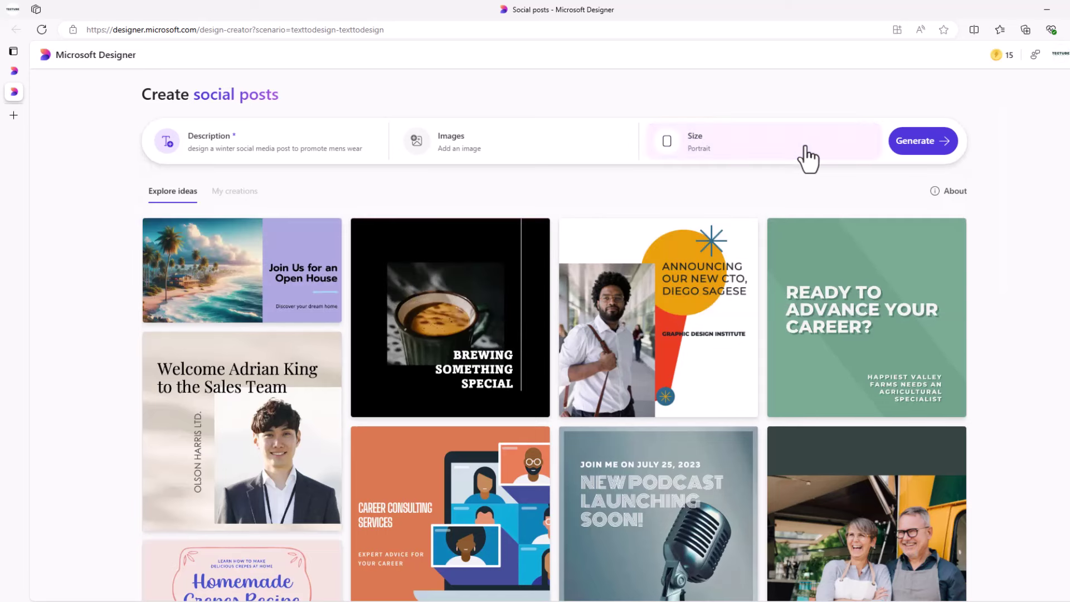
Generate four winter menswear post designs and preview the snowy-boots Winter Menswear Collection one.
click(913, 143)
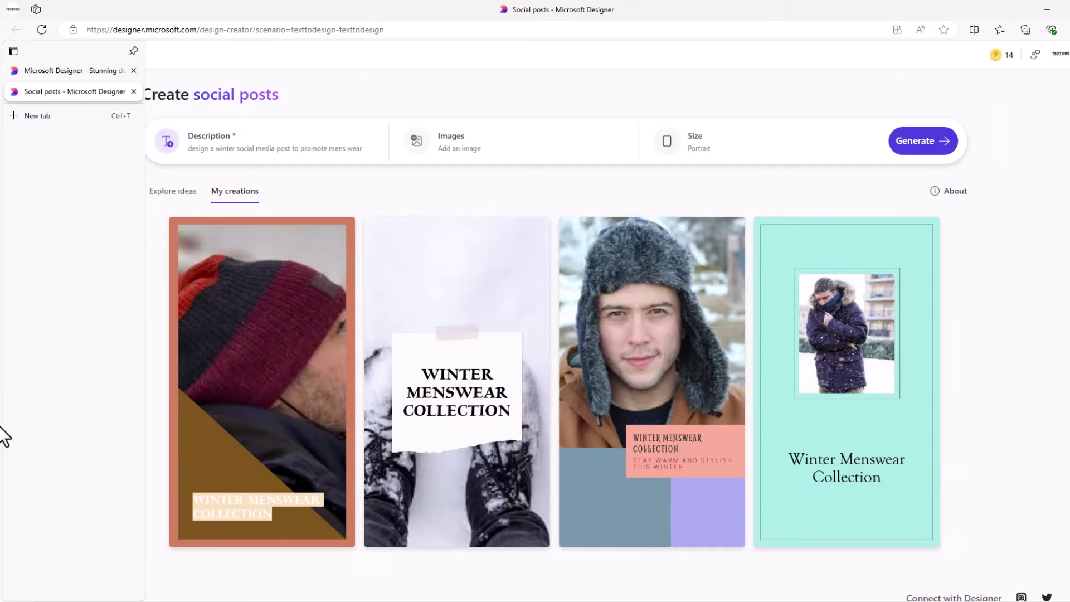
mouse_move(650, 351)
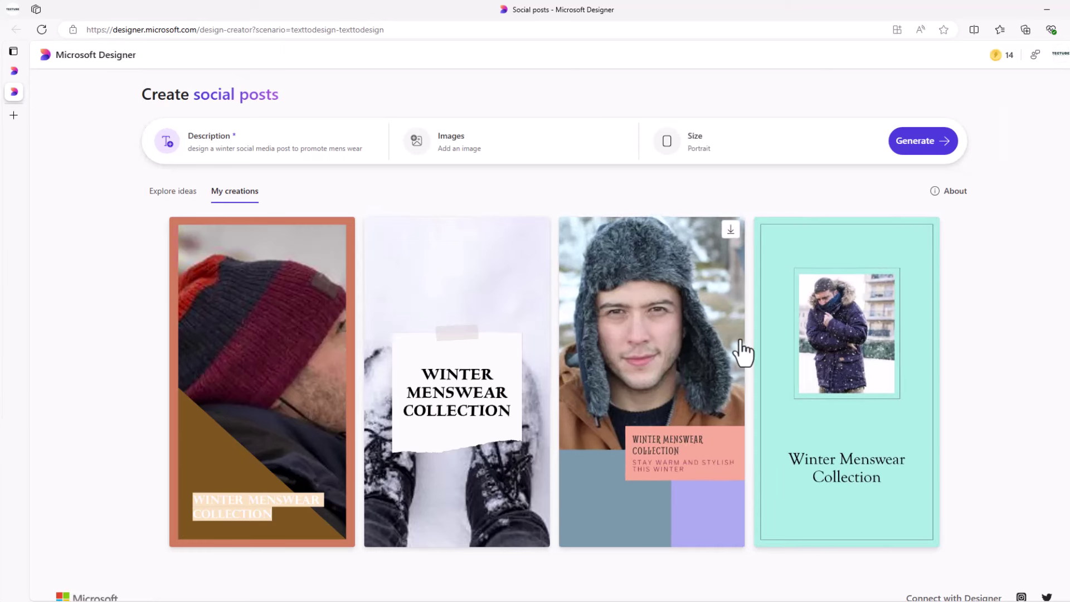
scroll(549, 437, down, 1)
scroll(550, 439, up, 1)
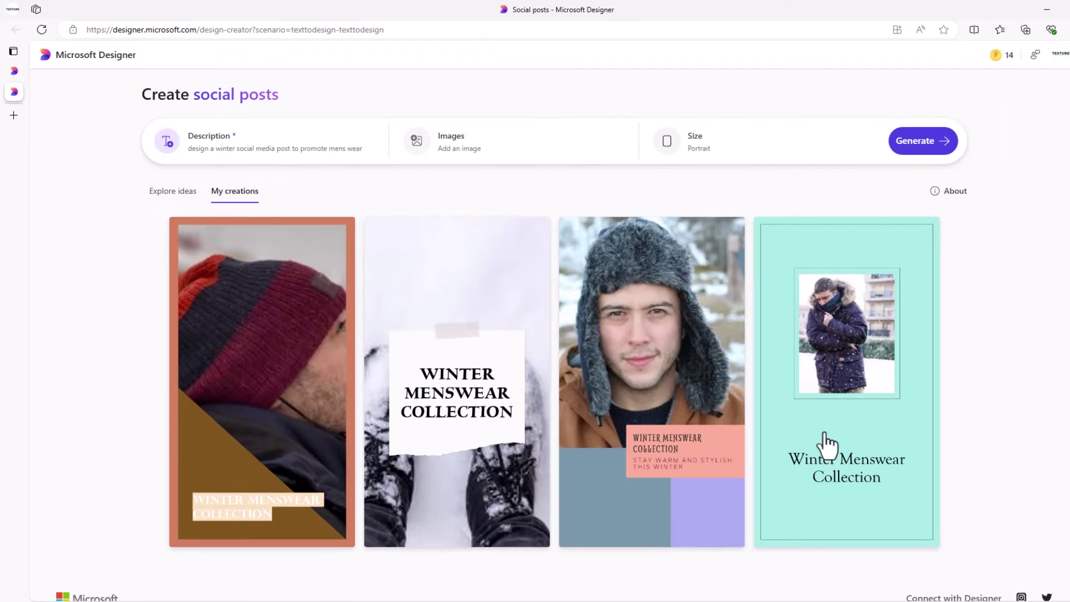
click(488, 437)
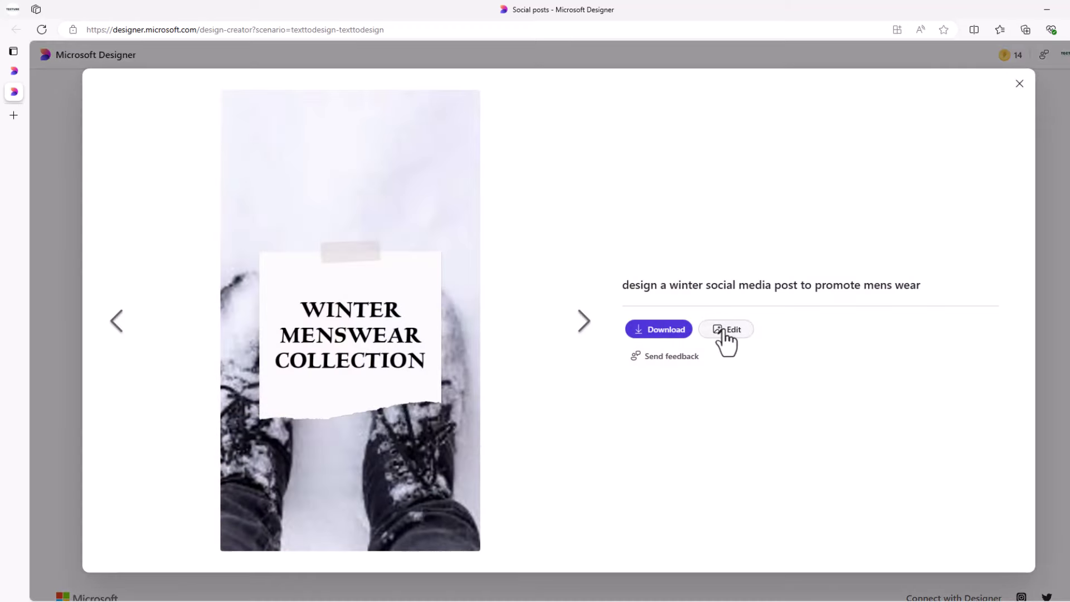
In the editor, add a 'winter' Visuals black beanie graphic and enlarge it above the note.
click(726, 329)
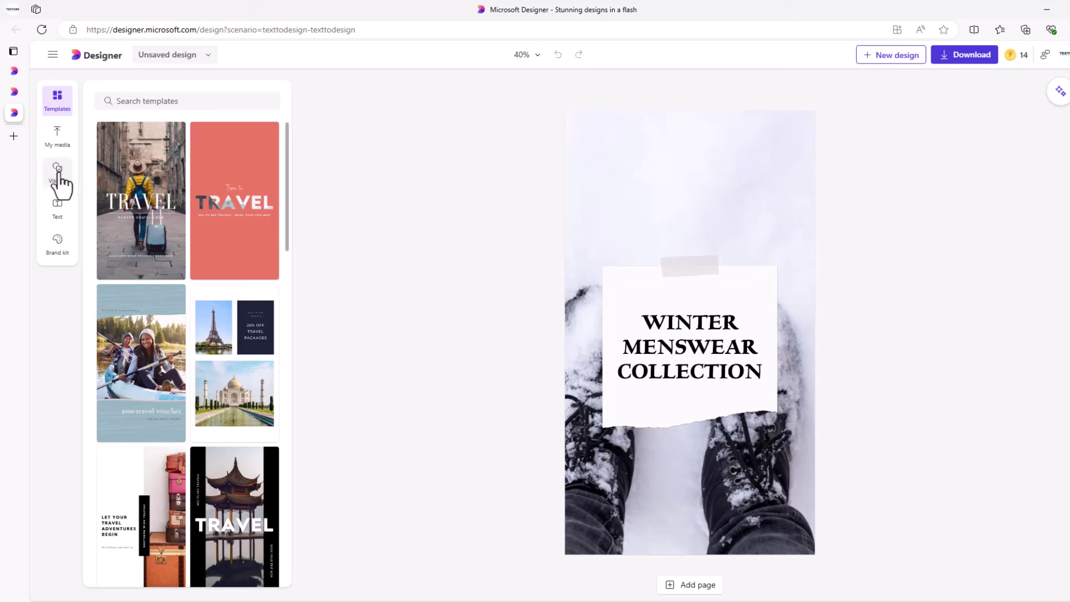
click(58, 173)
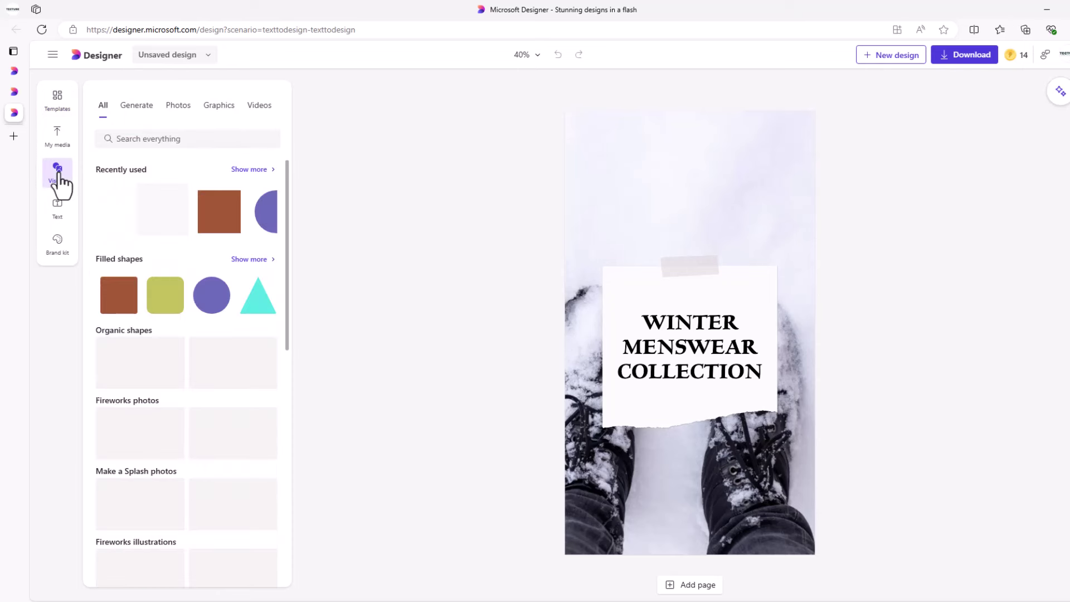
click(166, 138)
text(winter)
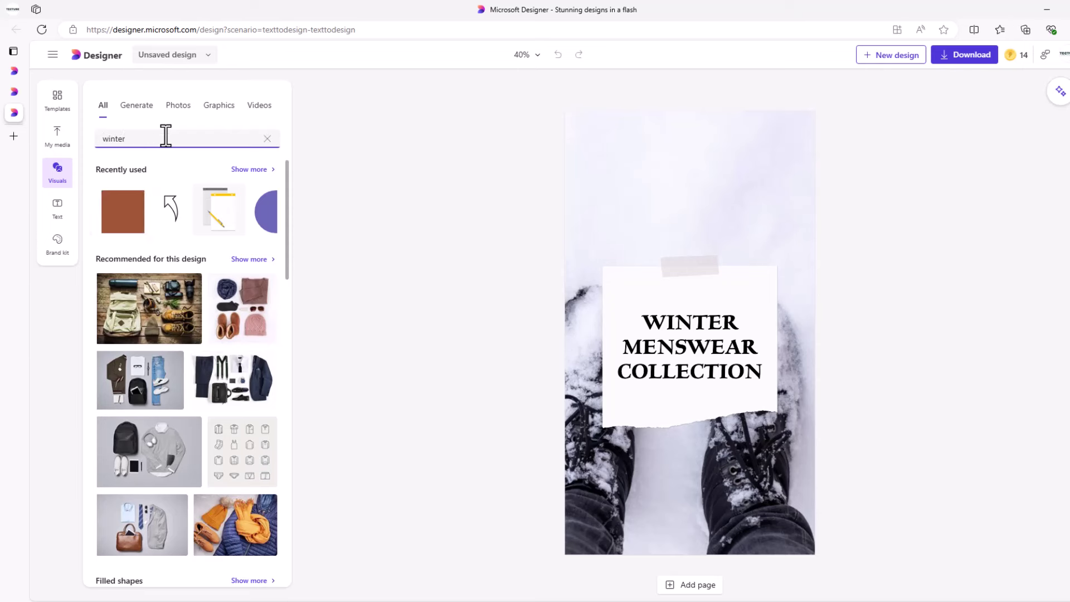
key(Return)
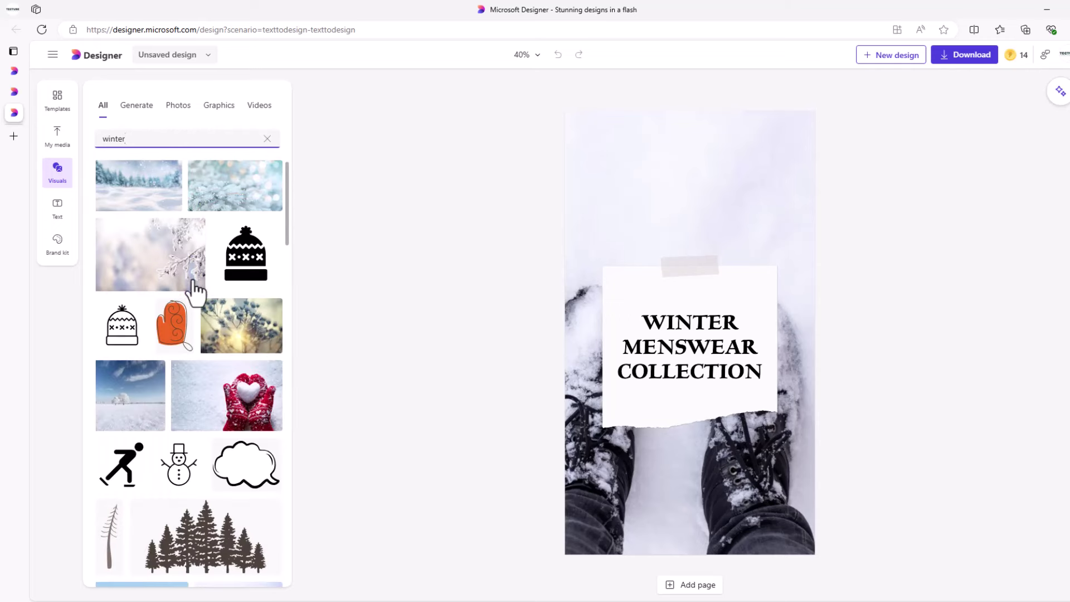
scroll(251, 351, down, 2)
scroll(271, 253, up, 2)
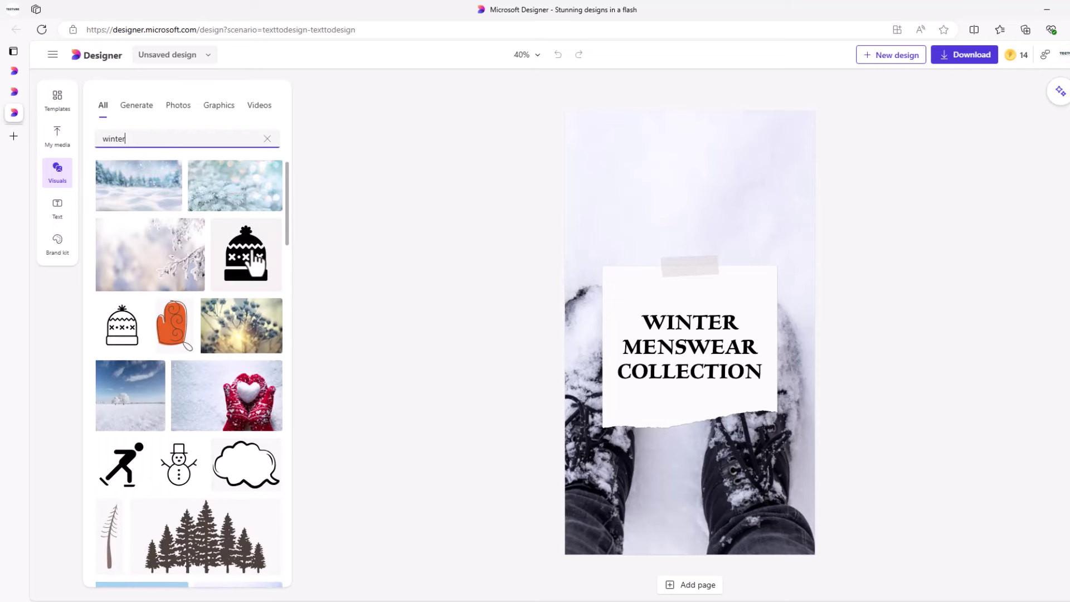
click(271, 254)
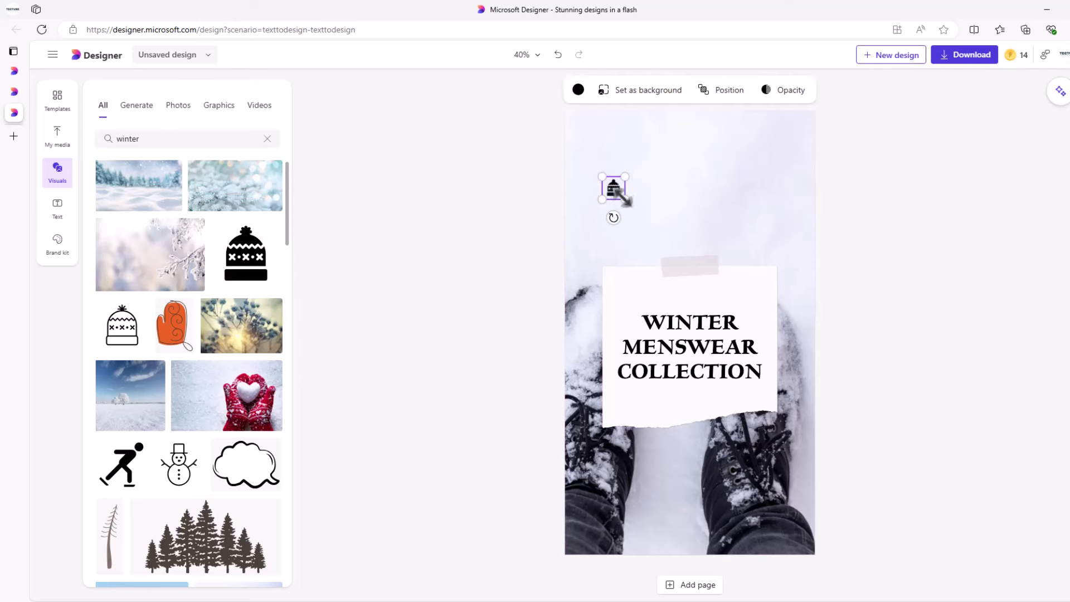
mouse_move(626, 201)
mouse_down()
mouse_move(680, 286)
mouse_move(748, 211)
mouse_up()
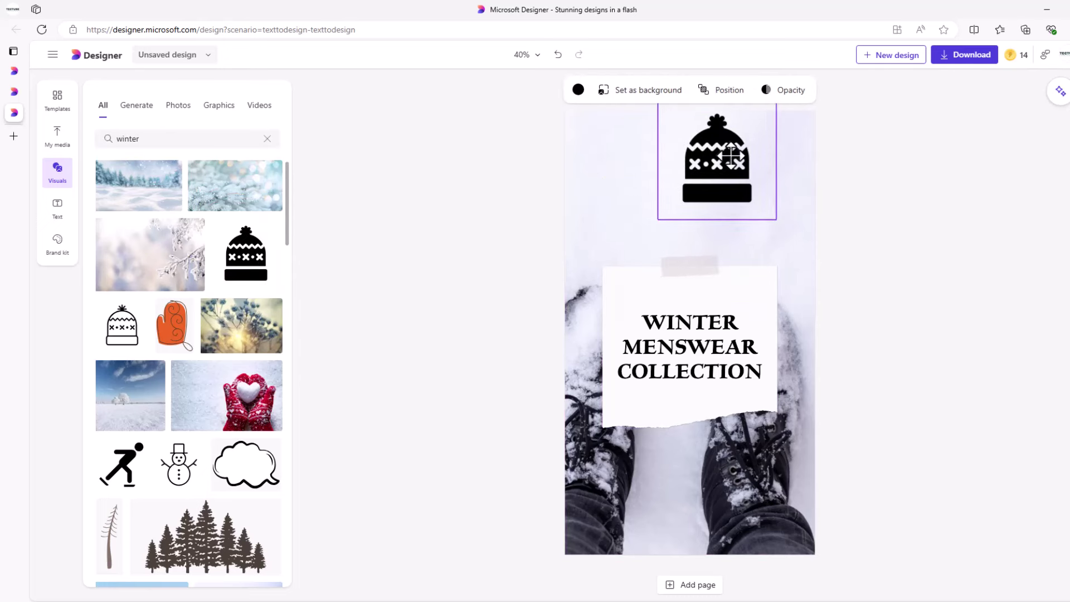
Retitle the paper note 'Winter Hats for Men', deleting the leftover menswear collection words.
click(652, 333)
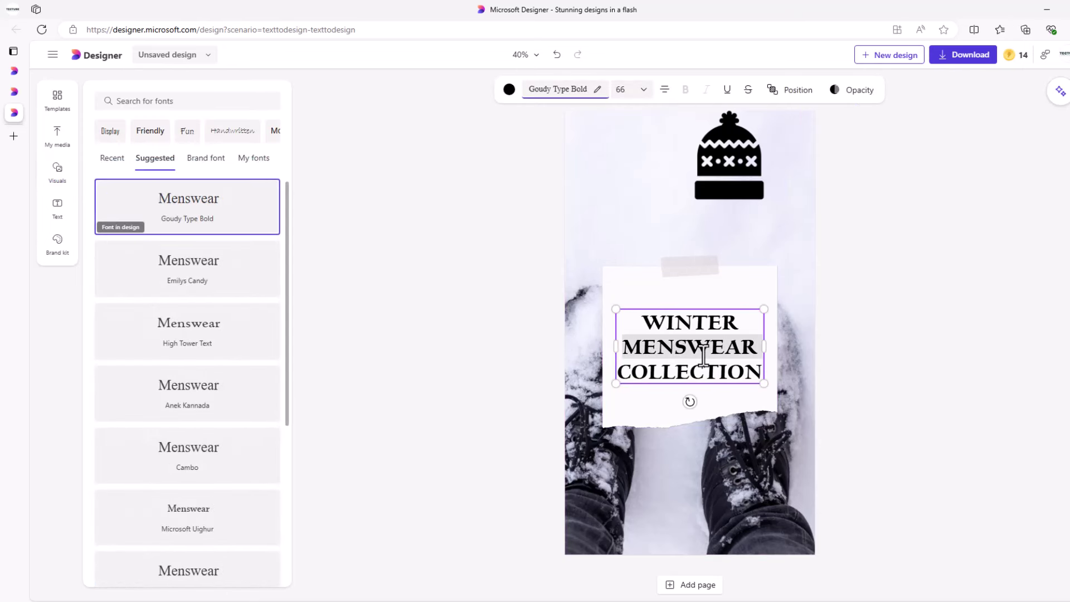
click(707, 324)
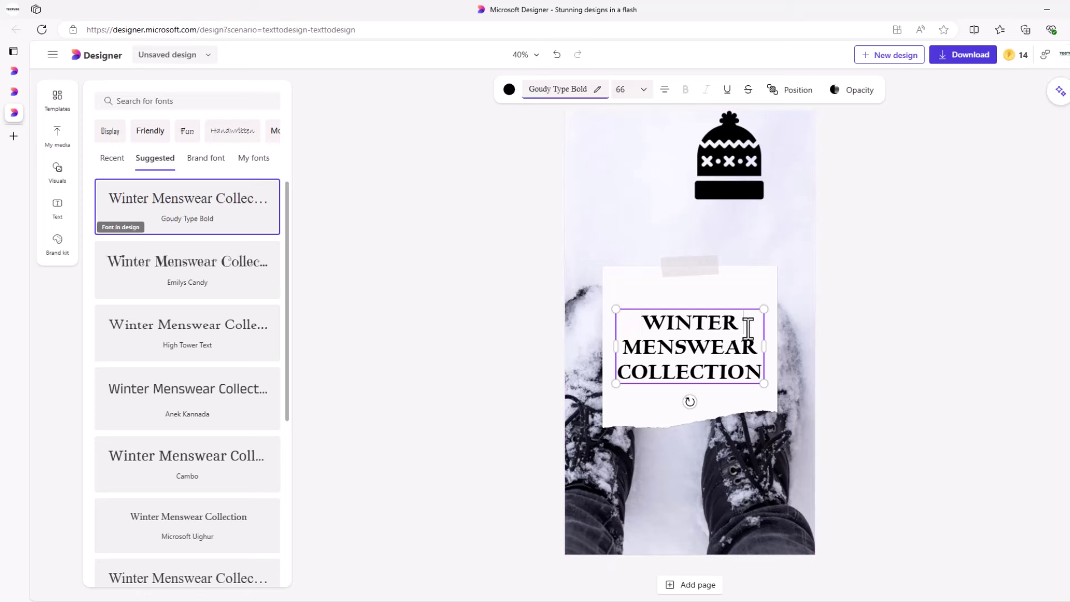
text(ha)
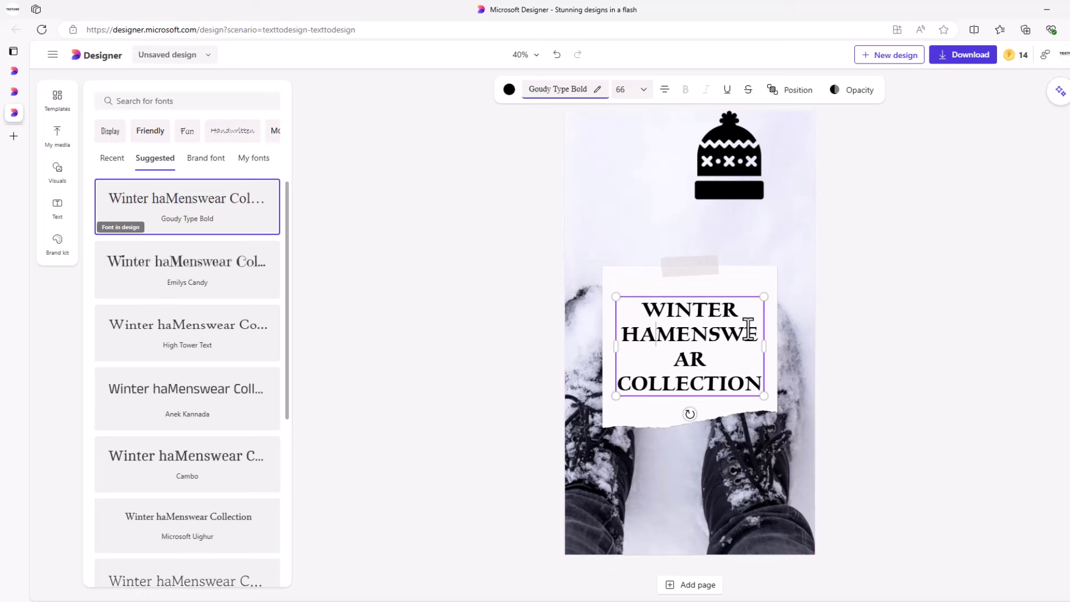
text(ts )
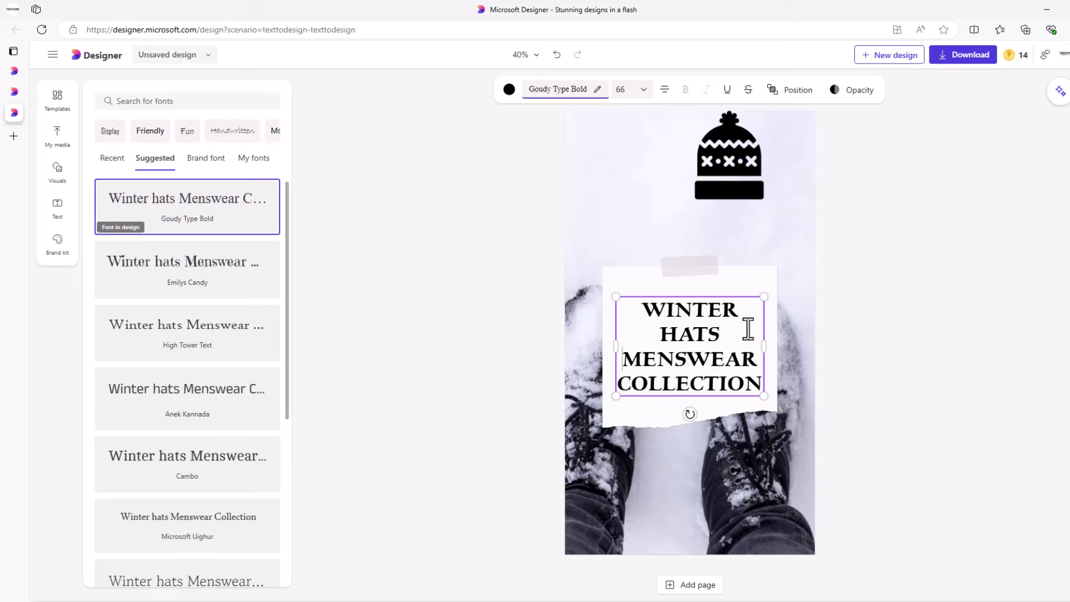
text(for me)
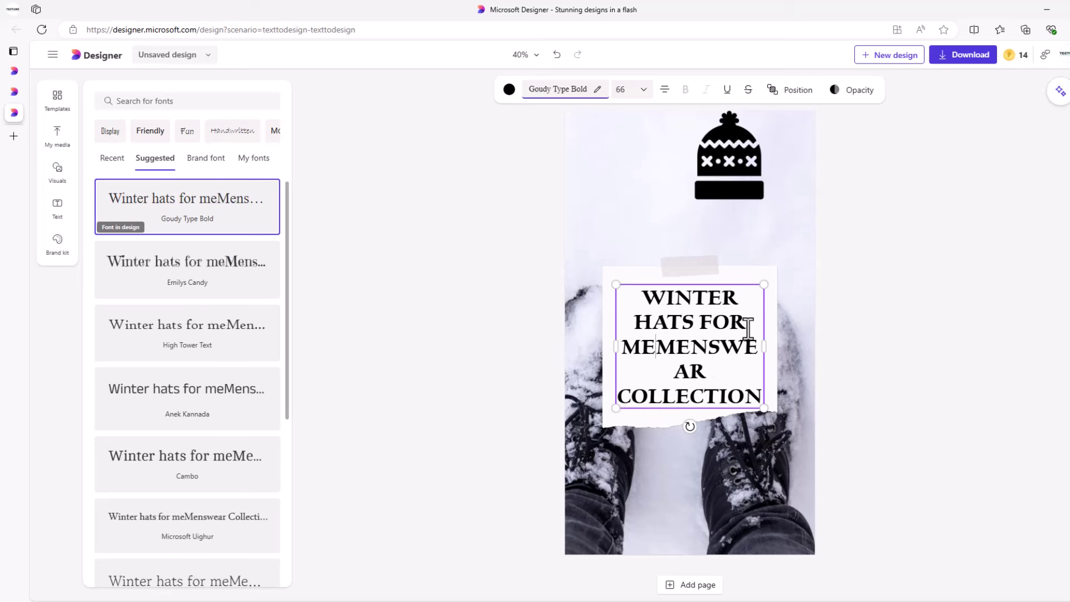
text(n)
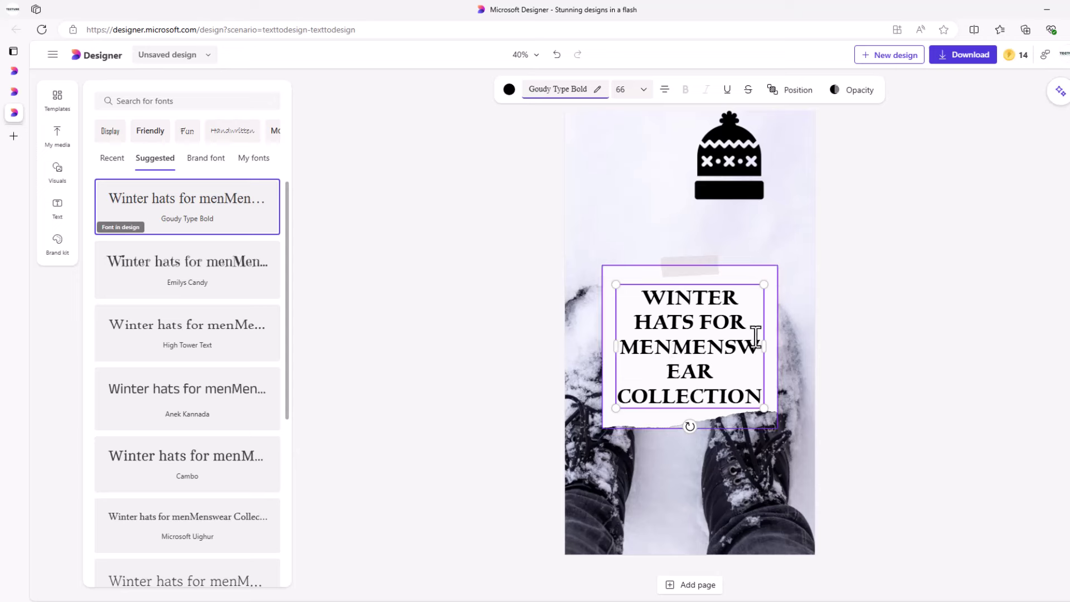
drag(755, 396, 689, 350)
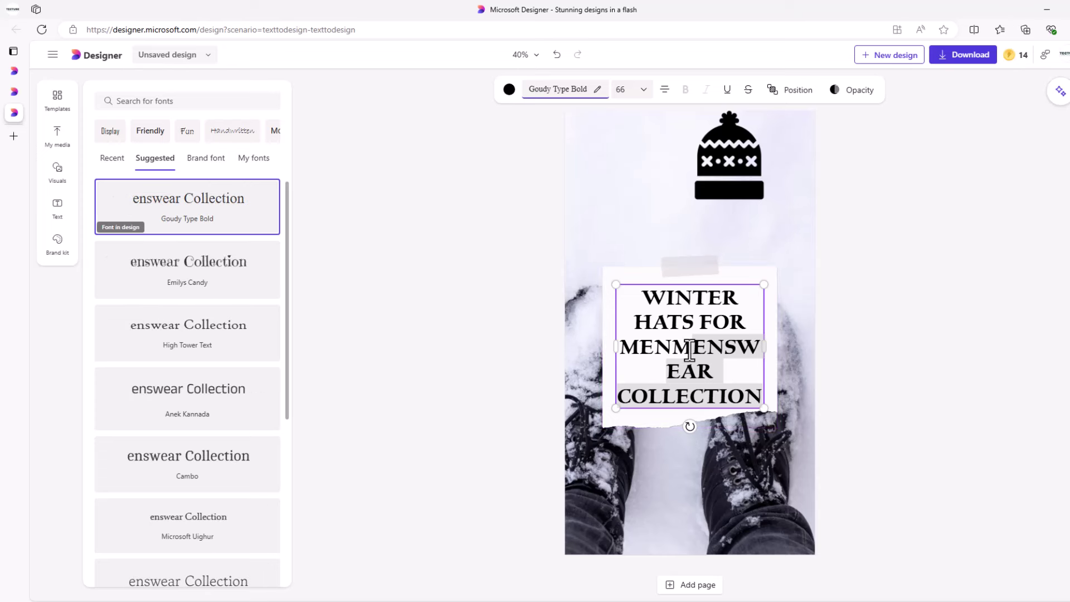
key(BackSpace)
key(BackSpace)
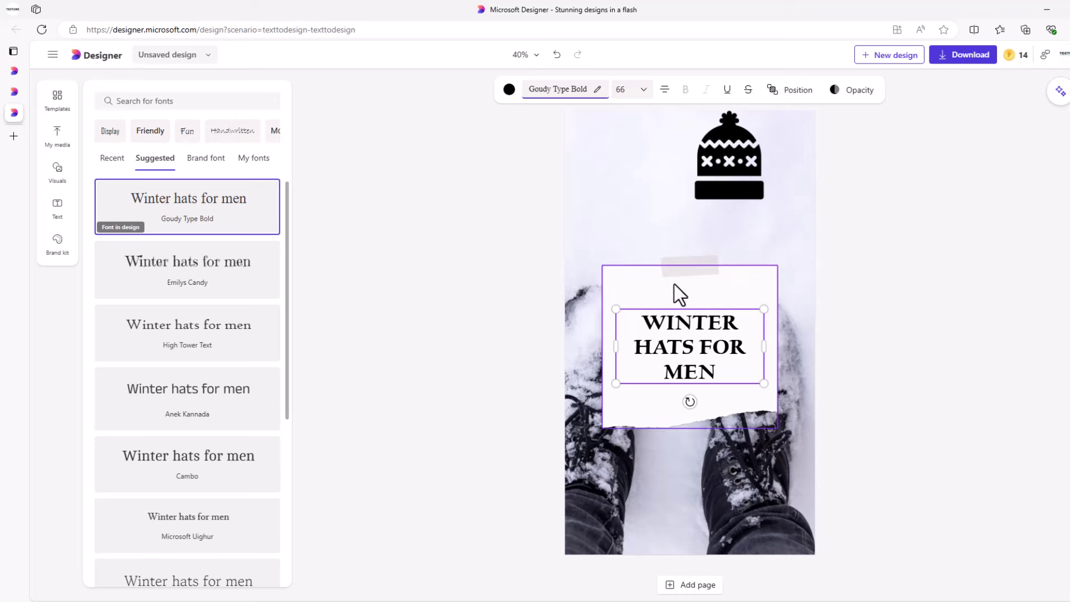
click(598, 246)
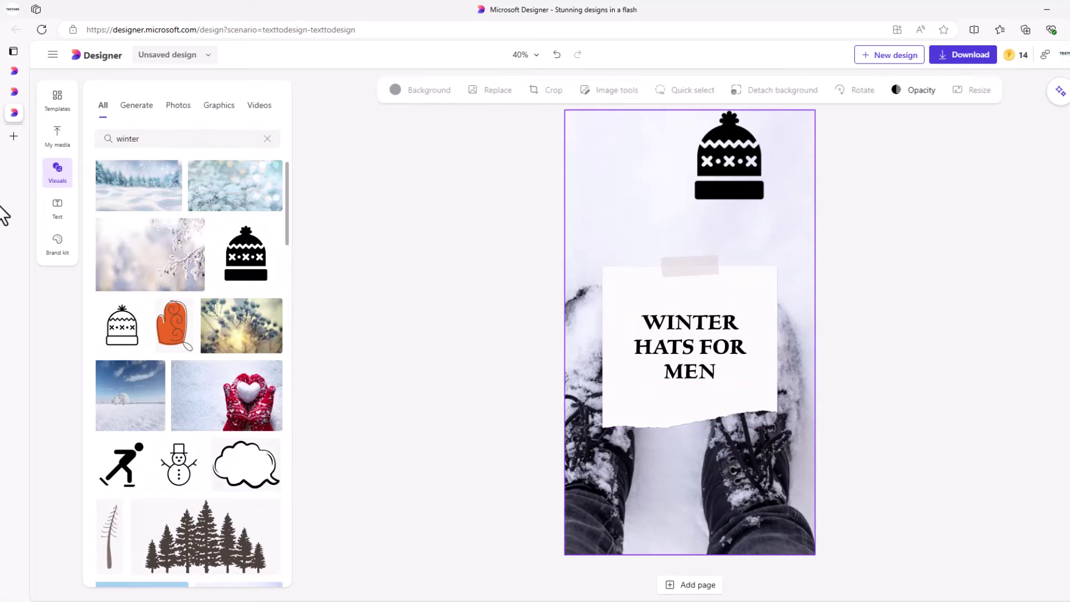
Replace the Visuals search with 'discount' and scroll through the results.
double_click(135, 139)
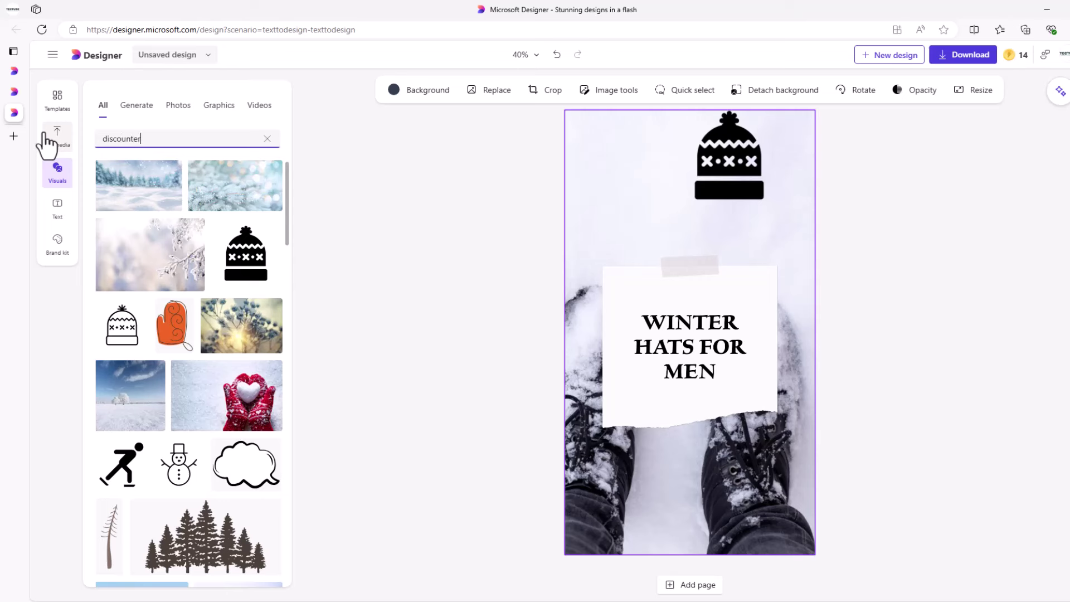
key(Return)
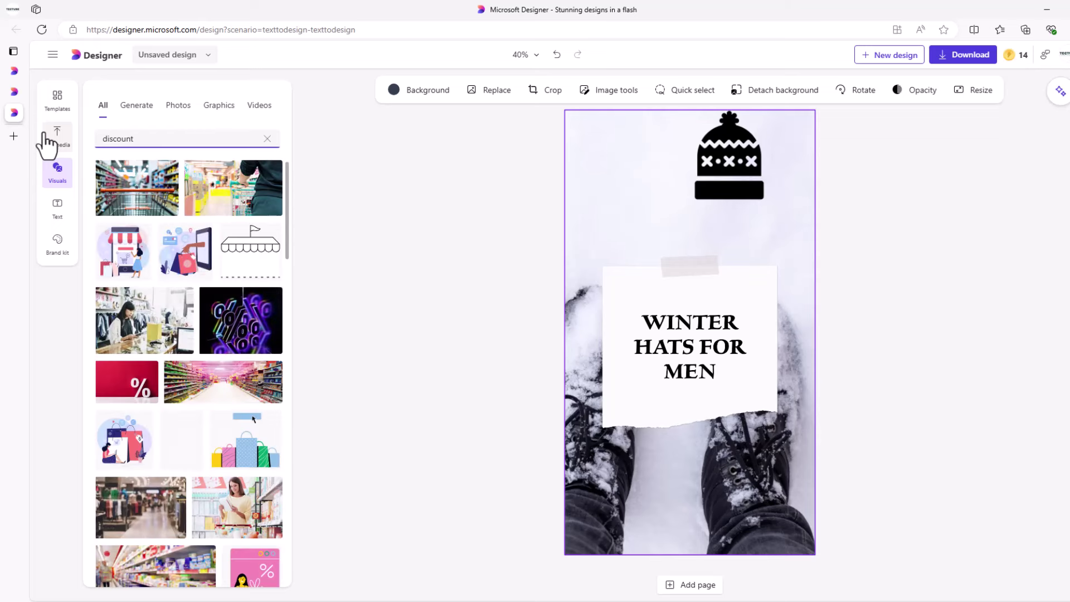
text(t)
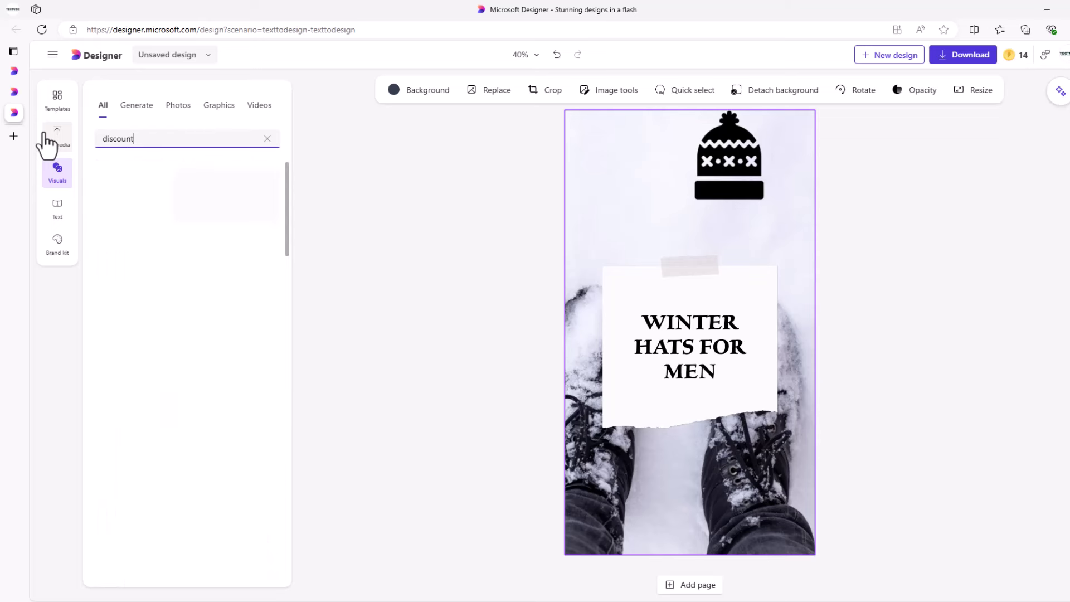
scroll(234, 366, down, 3)
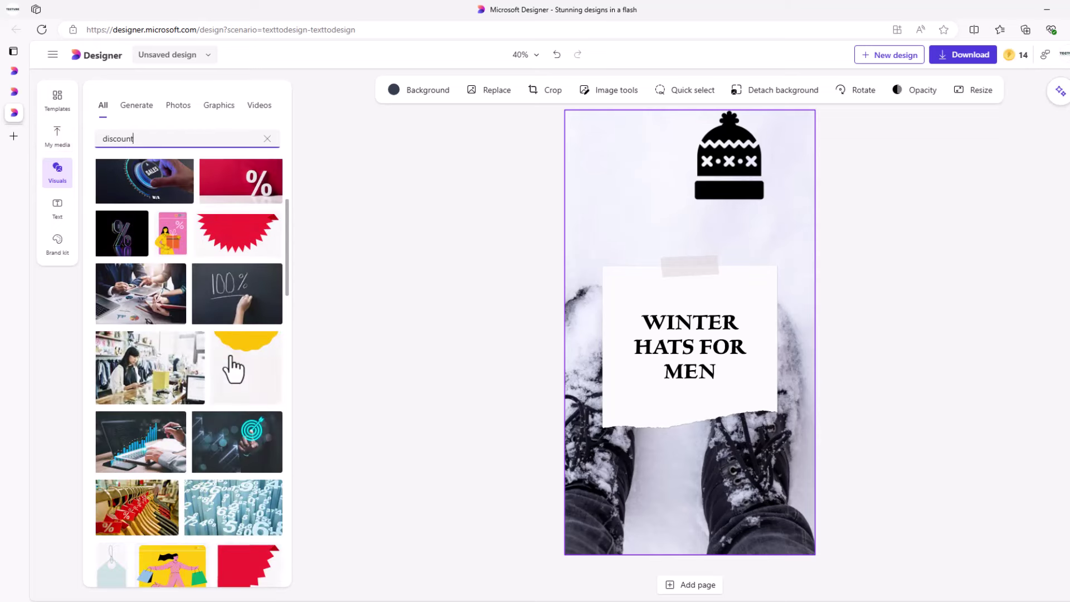
scroll(233, 365, down, 3)
scroll(234, 368, down, 1)
scroll(234, 368, down, 3)
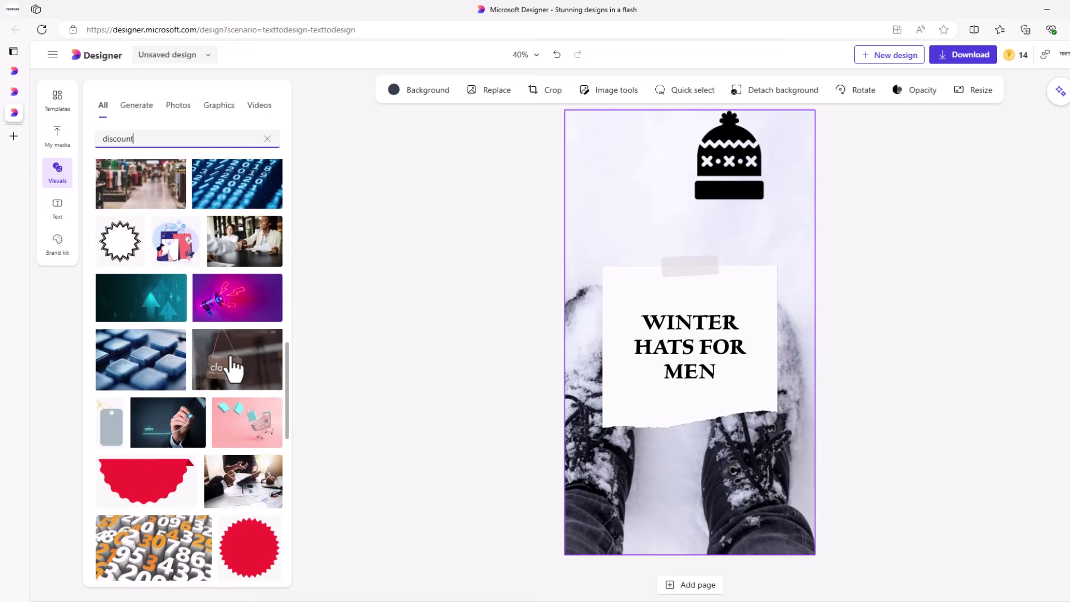
scroll(234, 368, down, 2)
scroll(234, 369, down, 2)
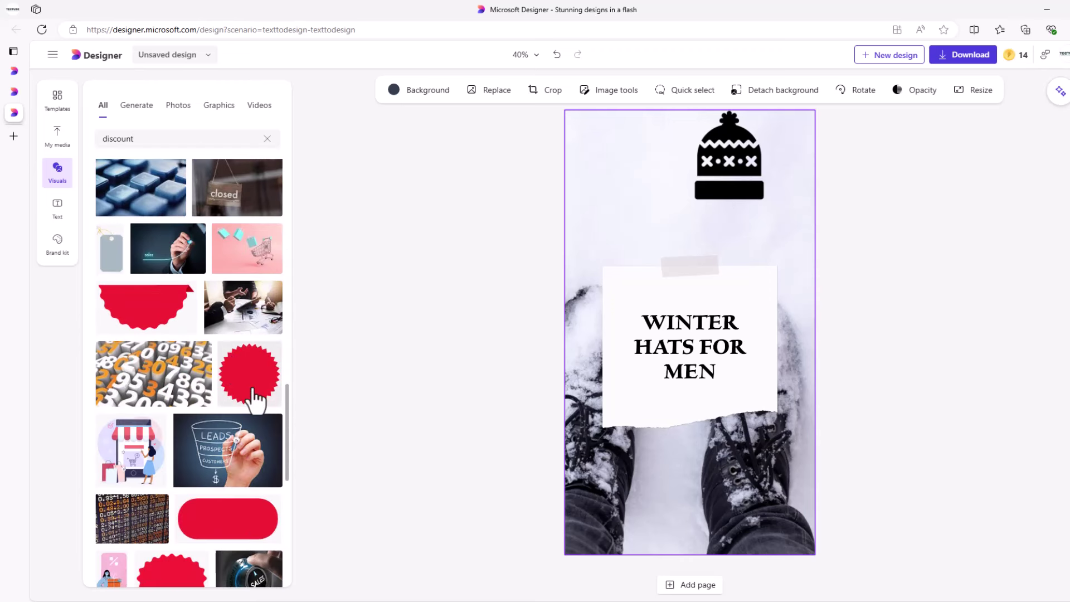
Add the red starburst and enlarge it over the note's top-left corner.
click(249, 369)
mouse_move(597, 159)
mouse_down()
mouse_move(626, 251)
mouse_move(569, 187)
mouse_up()
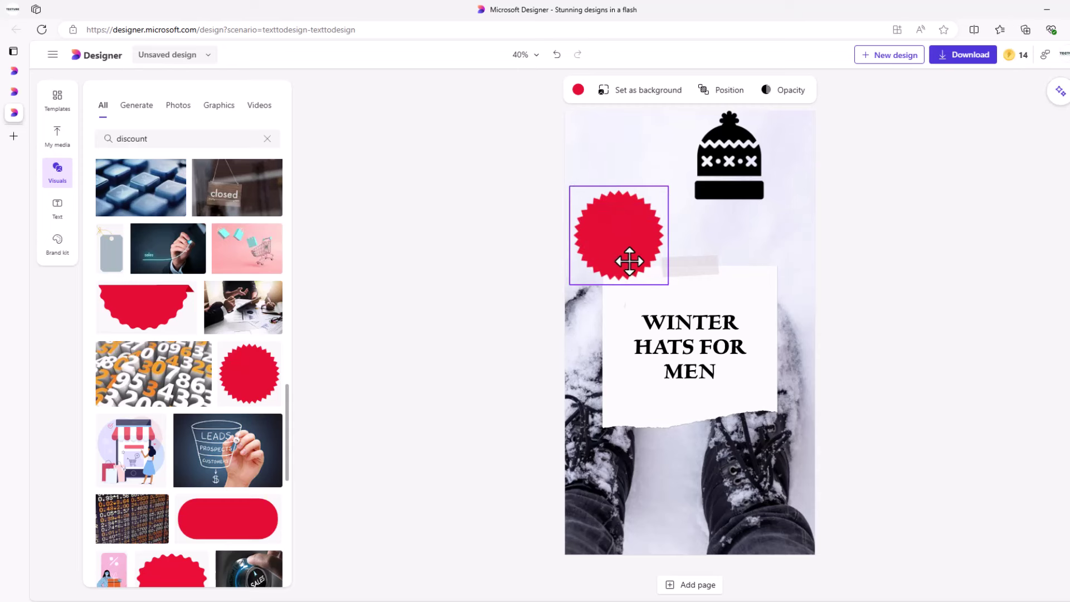
drag(627, 256, 639, 260)
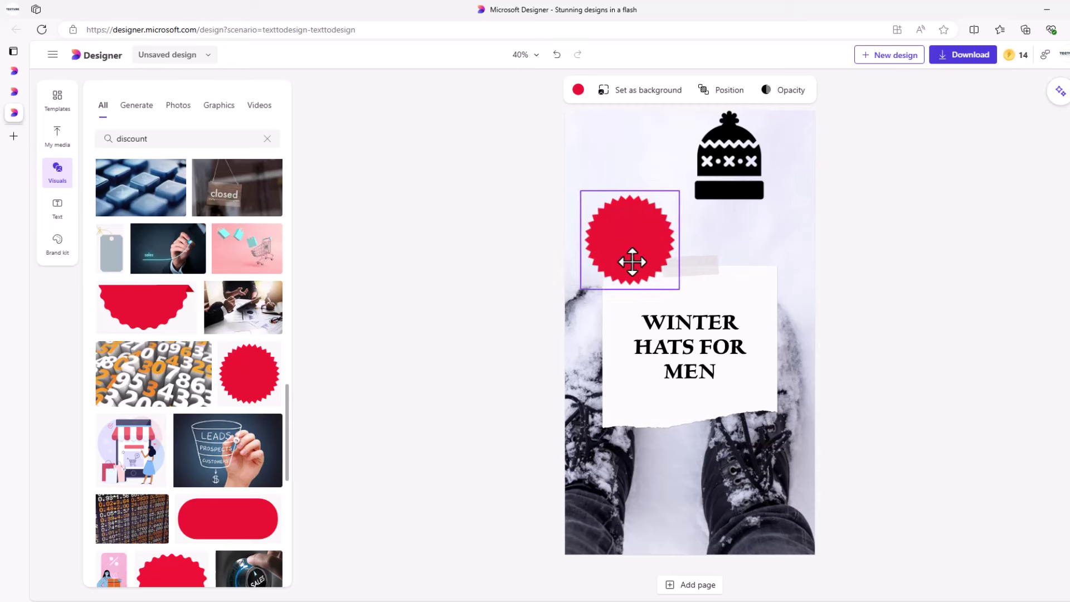
Add the gradient 'SALE SALE SALE' text style and place it top left over the starburst.
click(58, 207)
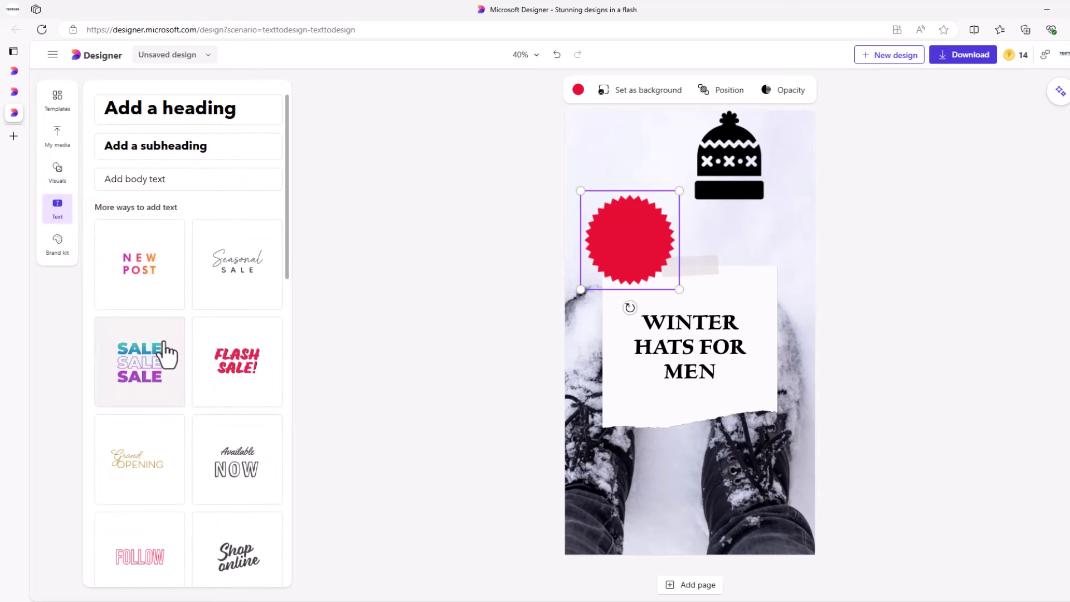
scroll(167, 354, down, 7)
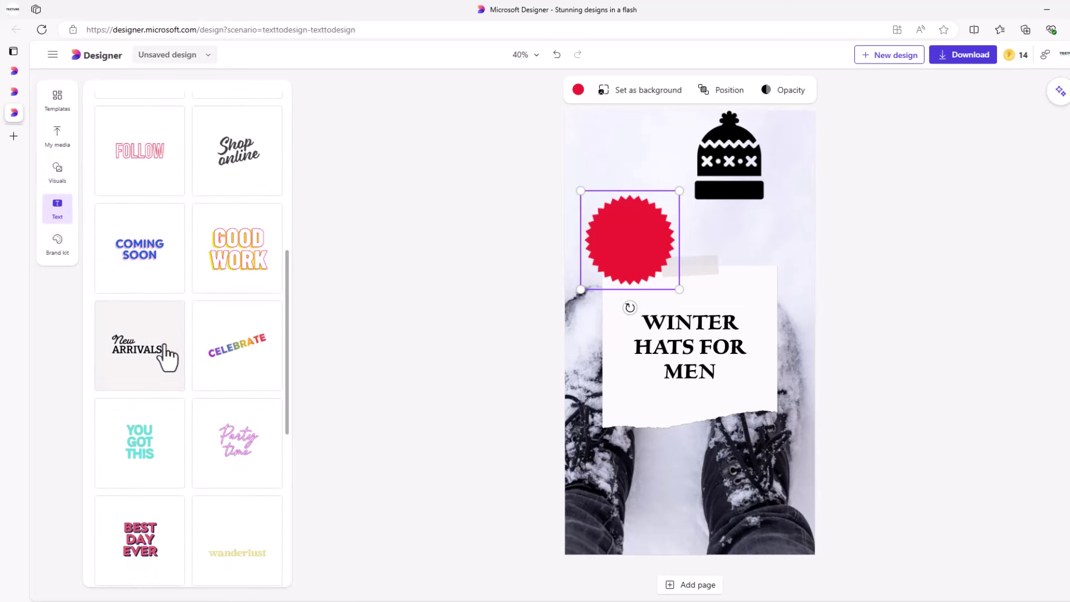
scroll(168, 357, down, 1)
scroll(167, 357, down, 5)
scroll(167, 356, up, 2)
scroll(167, 357, up, 10)
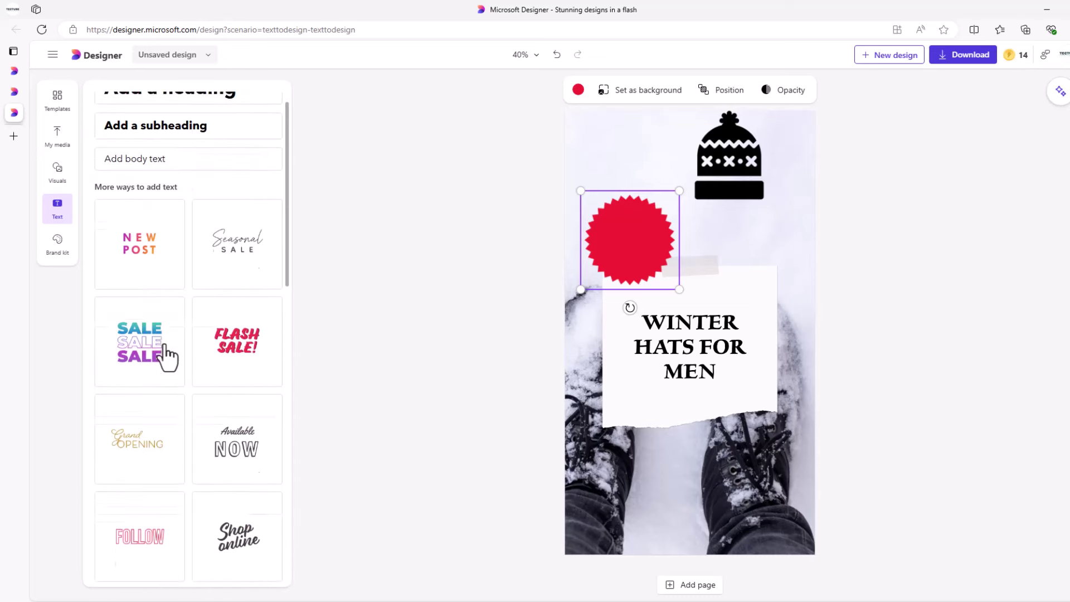
scroll(166, 357, up, 1)
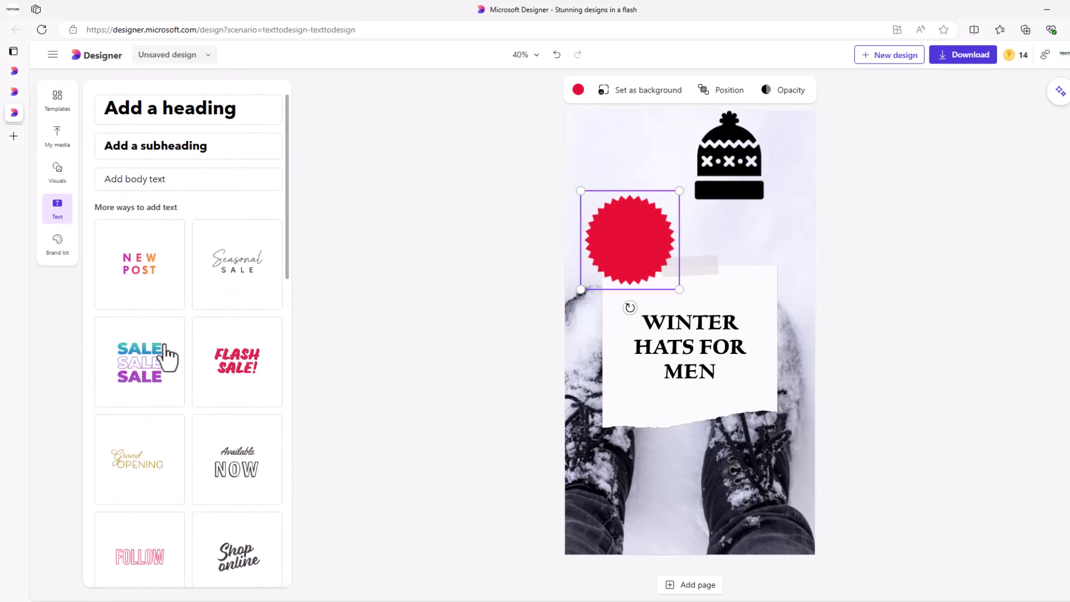
click(139, 371)
drag(139, 371, 437, 385)
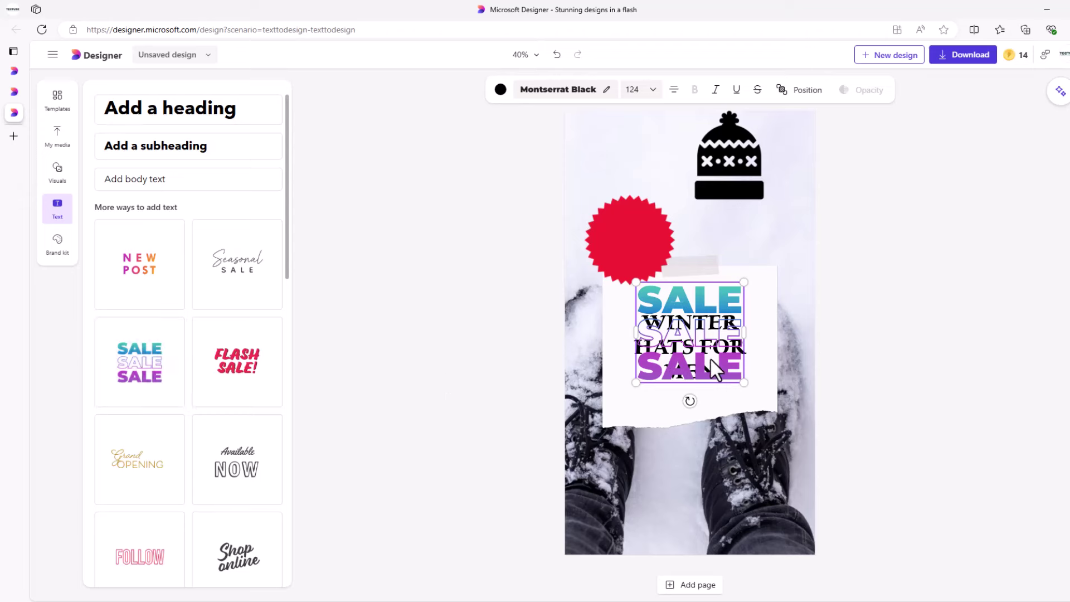
mouse_move(710, 358)
mouse_down()
mouse_move(717, 481)
mouse_move(737, 258)
mouse_move(634, 184)
mouse_up()
Move the WINTER HATS FOR MEN paper note lower on the page.
click(649, 344)
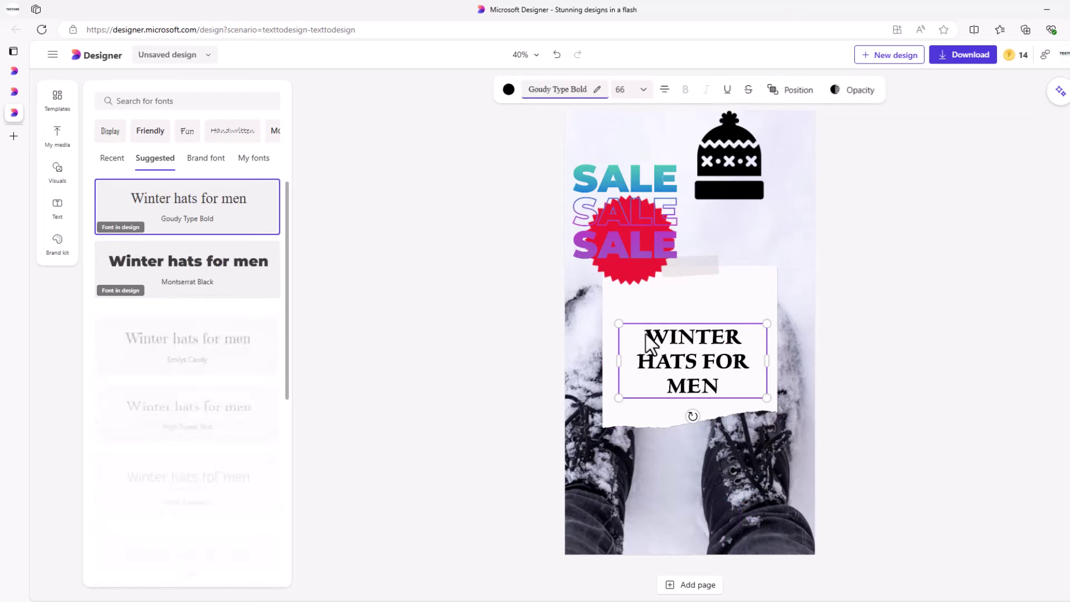
shift+click(664, 296)
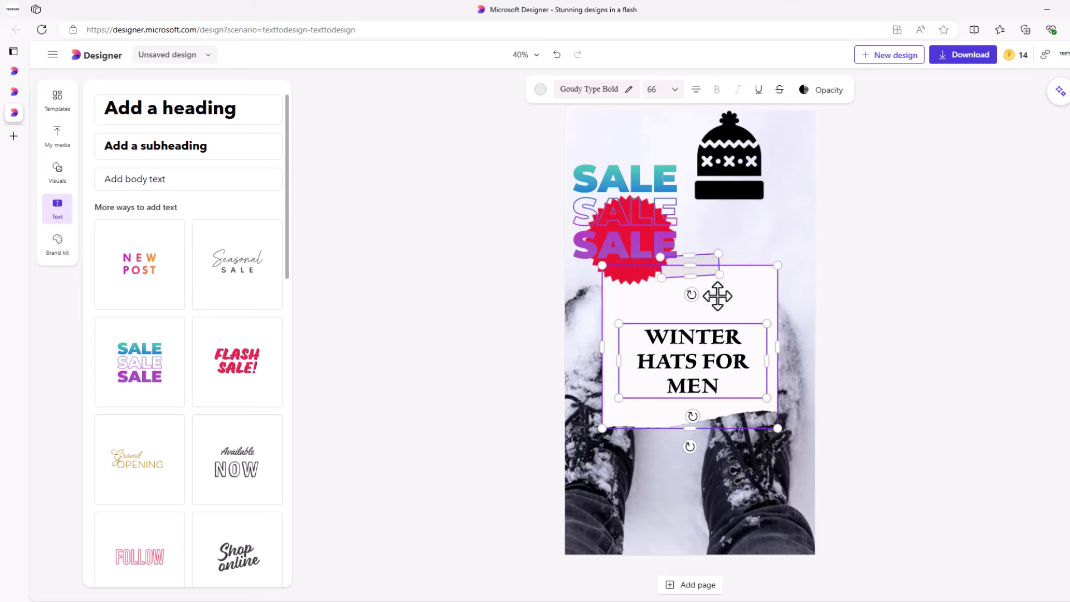
drag(714, 294, 721, 393)
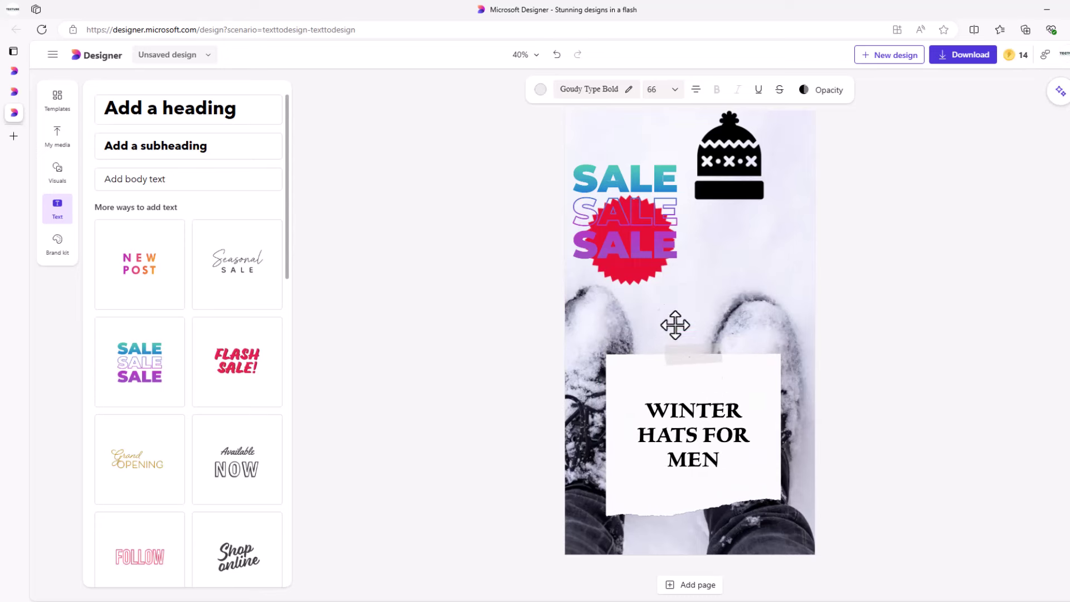
Place SALE SALE SALE on the left with the red starburst to its right above the note.
drag(690, 263, 764, 270)
drag(695, 270, 630, 277)
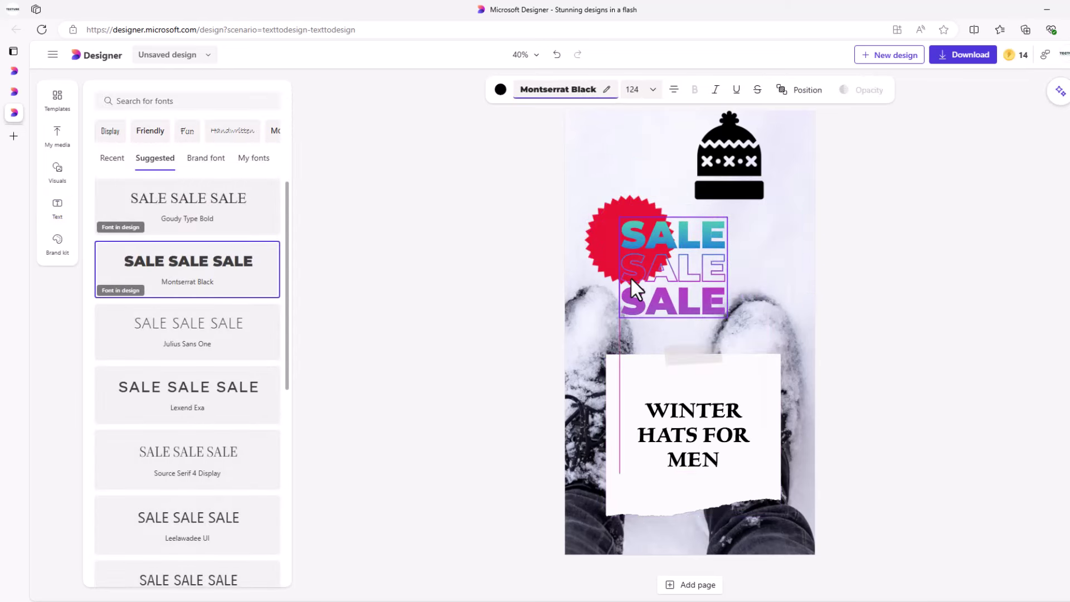
click(628, 201)
mouse_move(631, 203)
mouse_down()
mouse_move(660, 201)
mouse_move(769, 249)
mouse_move(749, 273)
mouse_up()
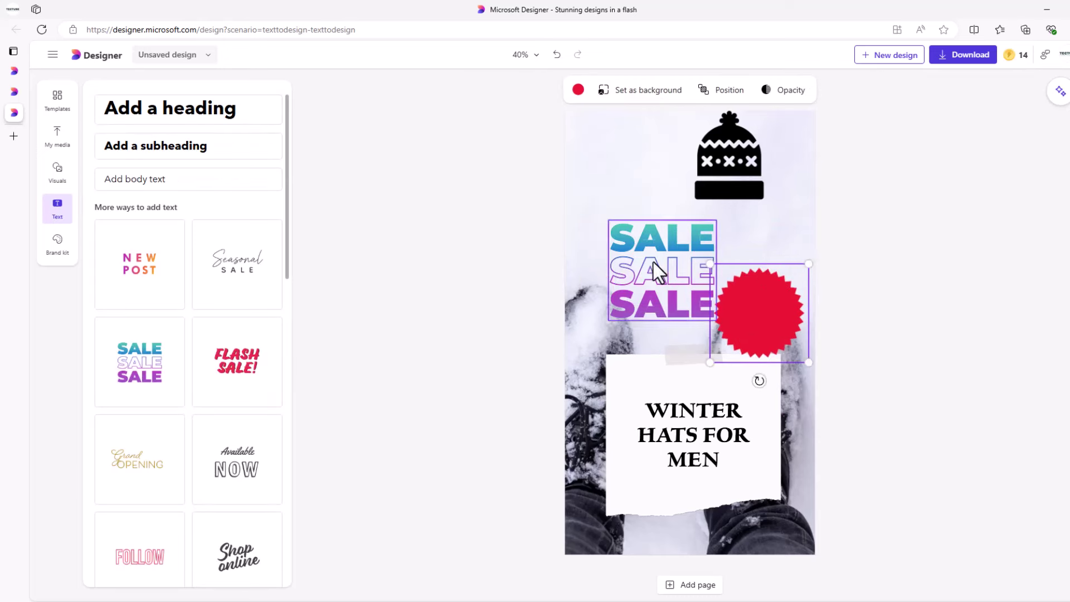
drag(633, 223, 602, 175)
drag(623, 222, 622, 241)
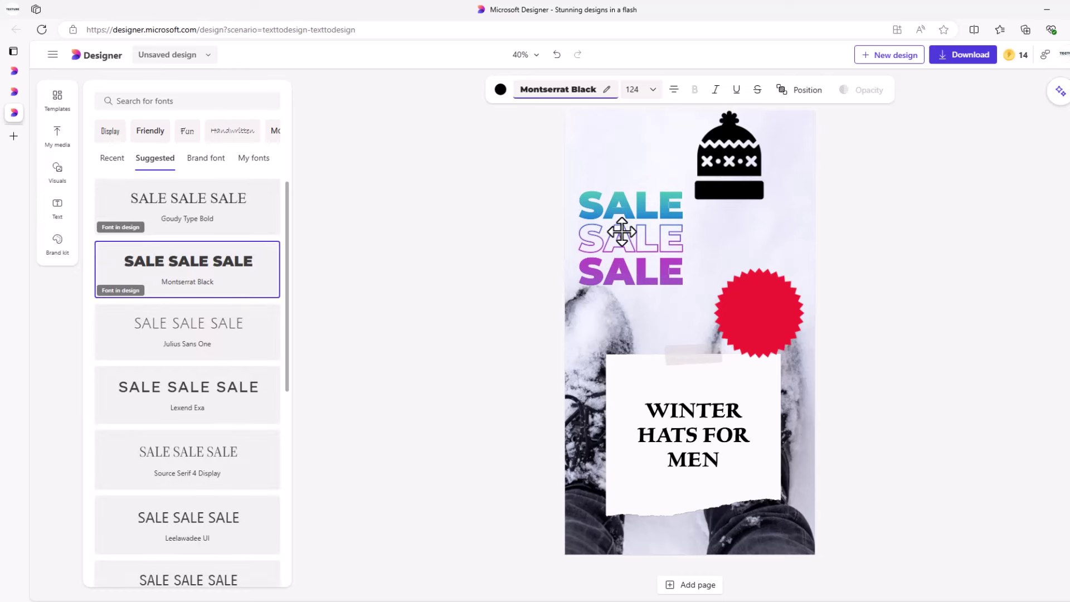
drag(744, 302, 729, 301)
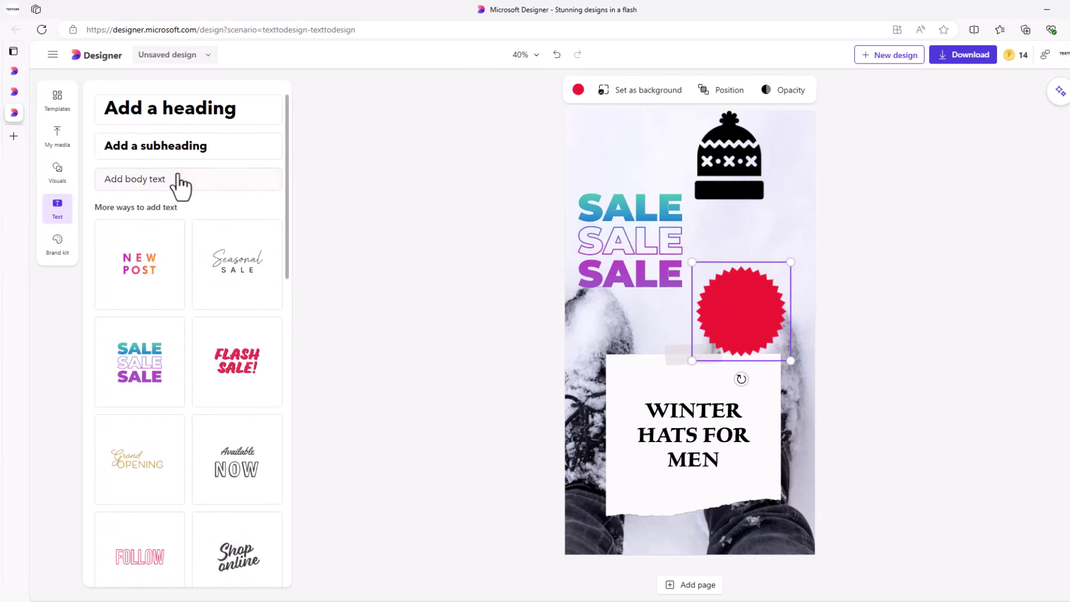
Create a new text box on the starburst reading '50% OFF'.
mouse_move(178, 146)
mouse_down()
mouse_move(687, 352)
mouse_move(725, 308)
mouse_up()
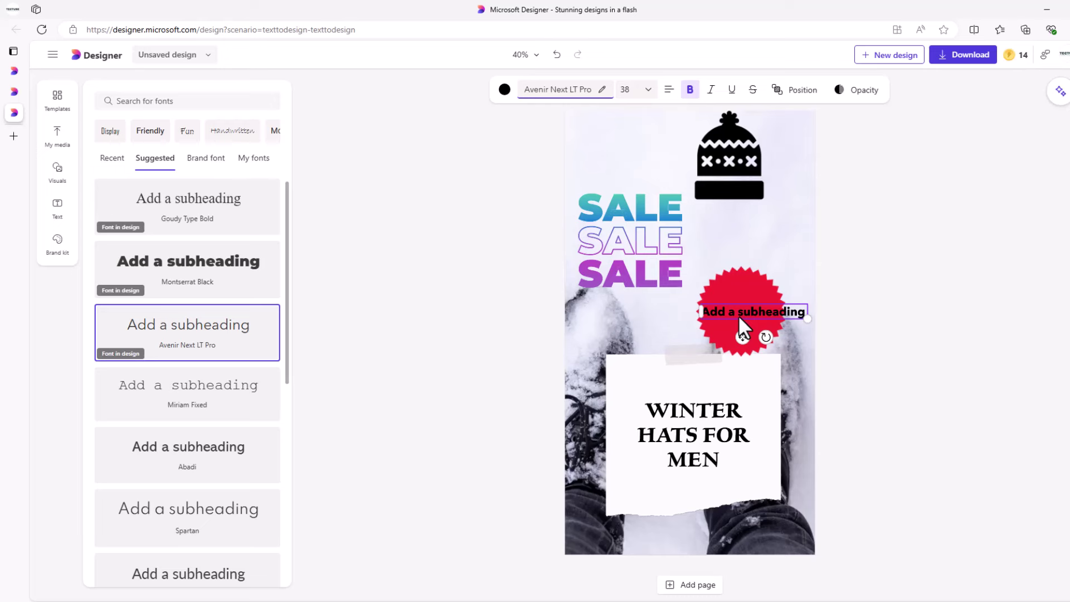
key(Delete)
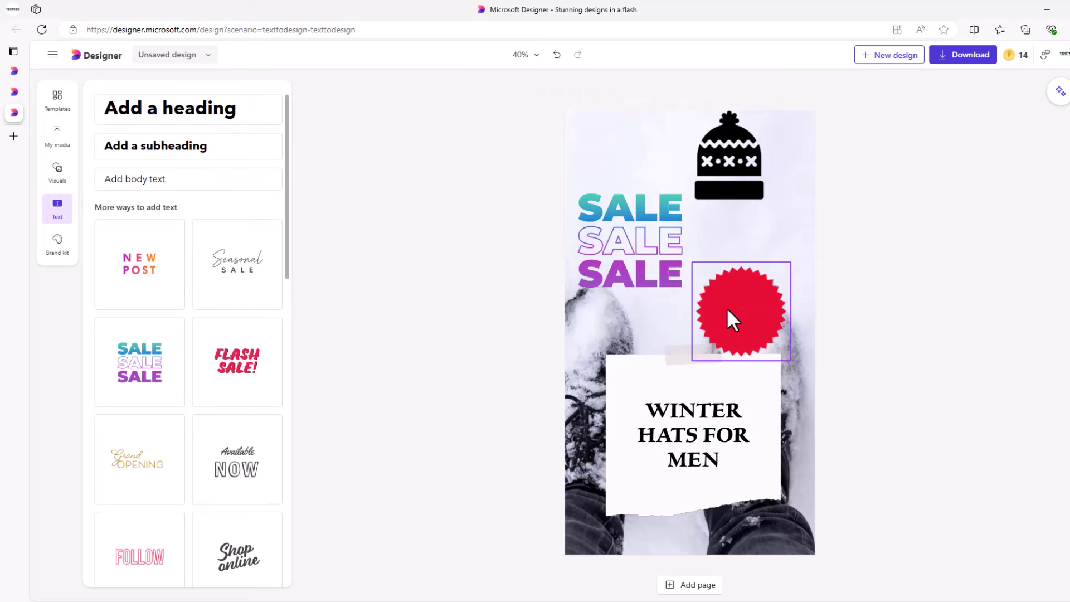
click(716, 315)
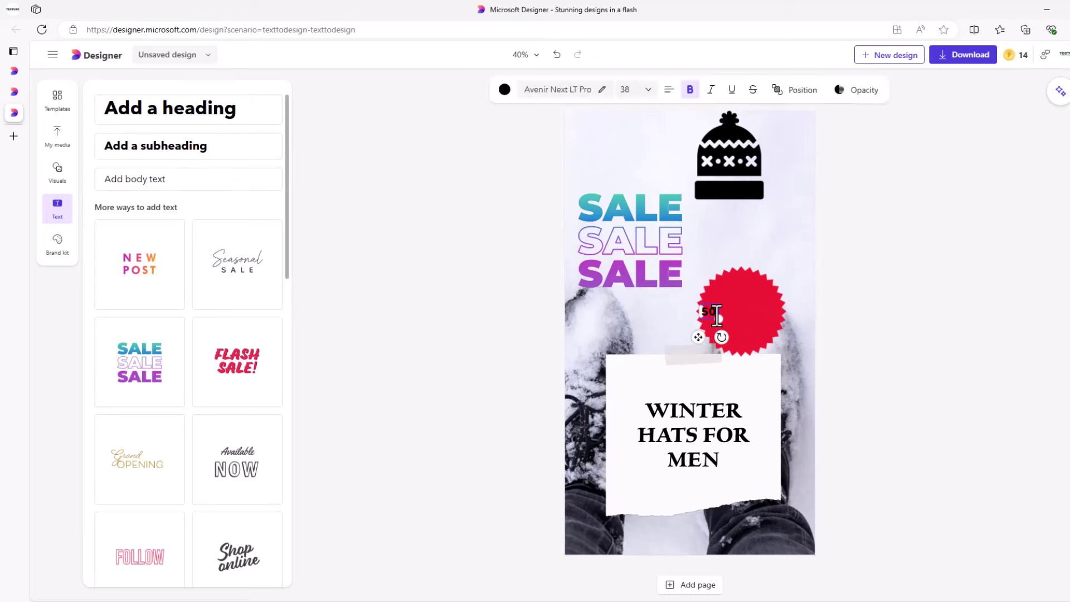
text(%)
text( OFF)
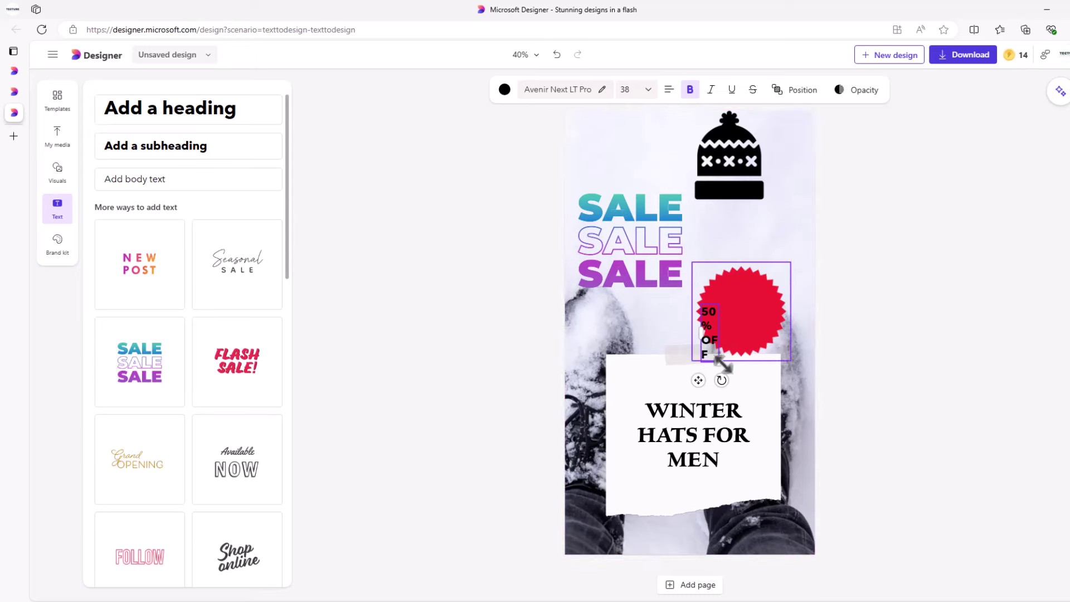
Resize the 50% OFF text to fit inside the starburst and center it.
drag(722, 363, 744, 347)
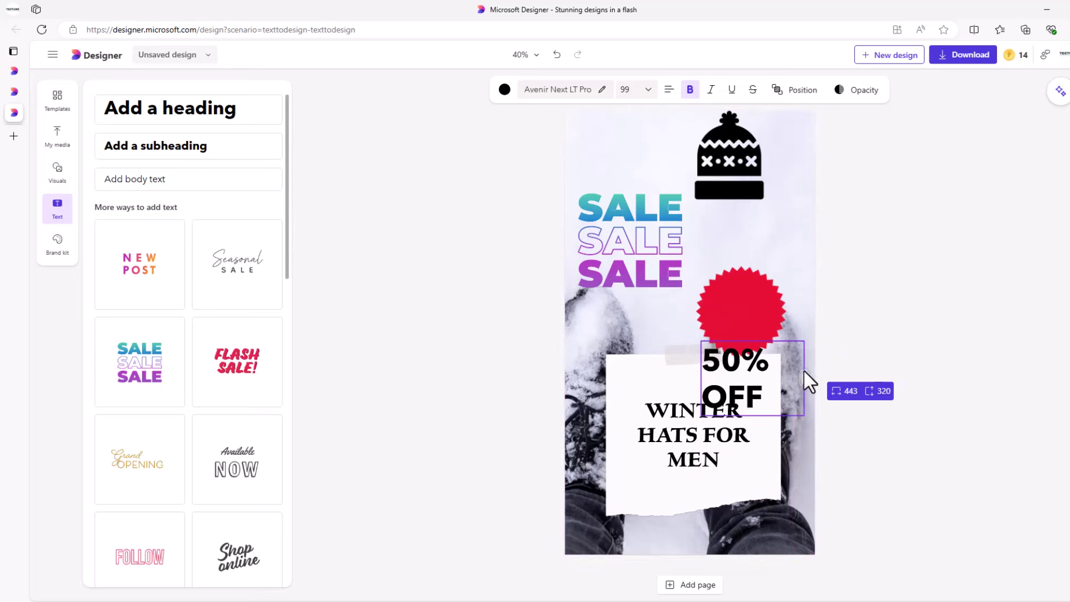
drag(746, 354, 808, 382)
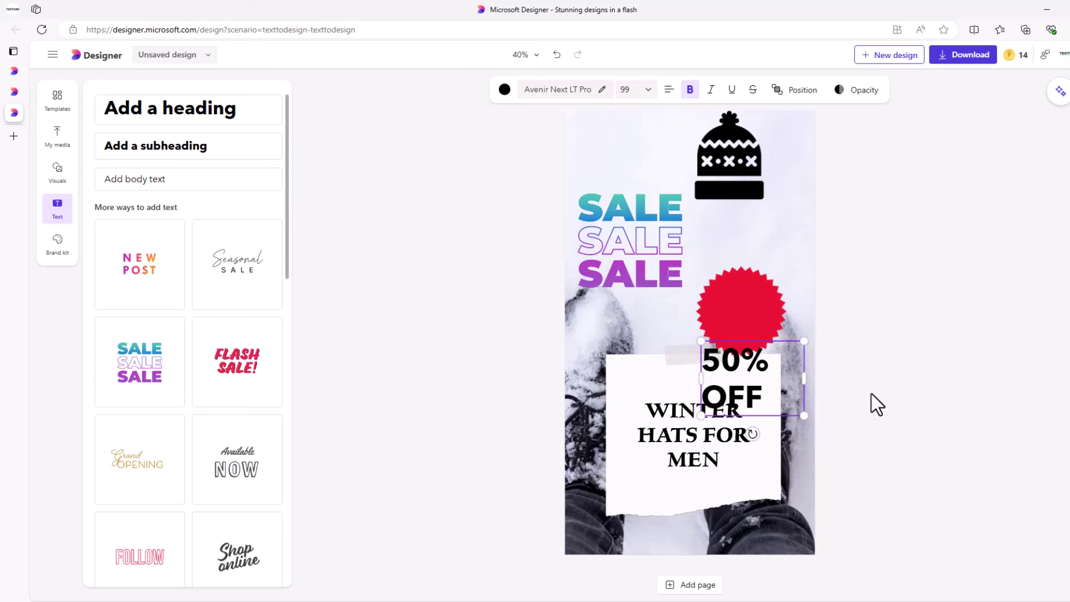
drag(704, 379, 734, 338)
click(728, 369)
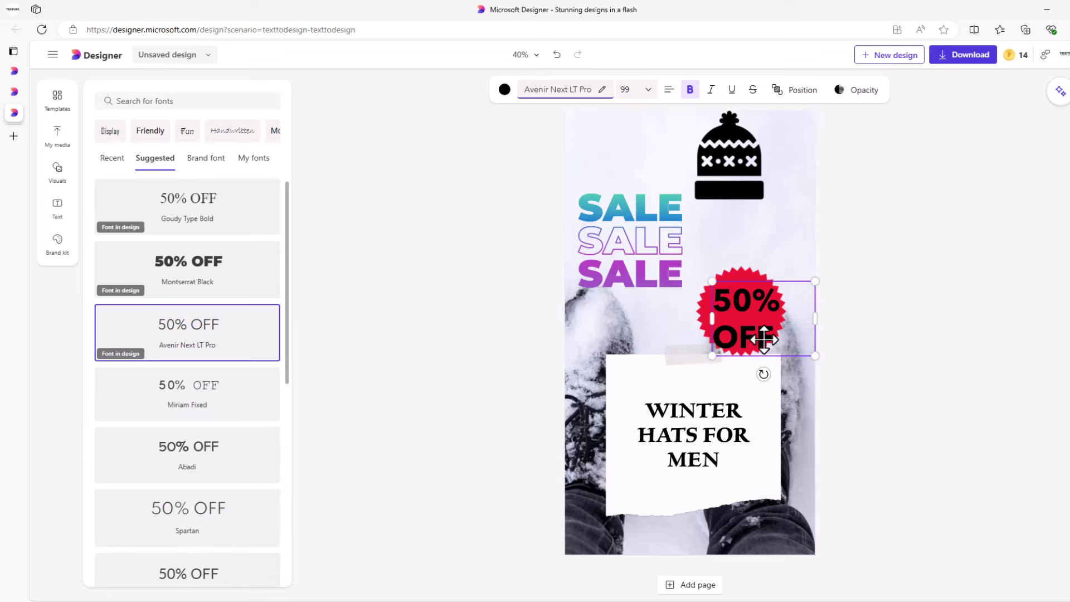
mouse_move(815, 355)
mouse_down()
mouse_move(802, 368)
mouse_move(797, 356)
mouse_up()
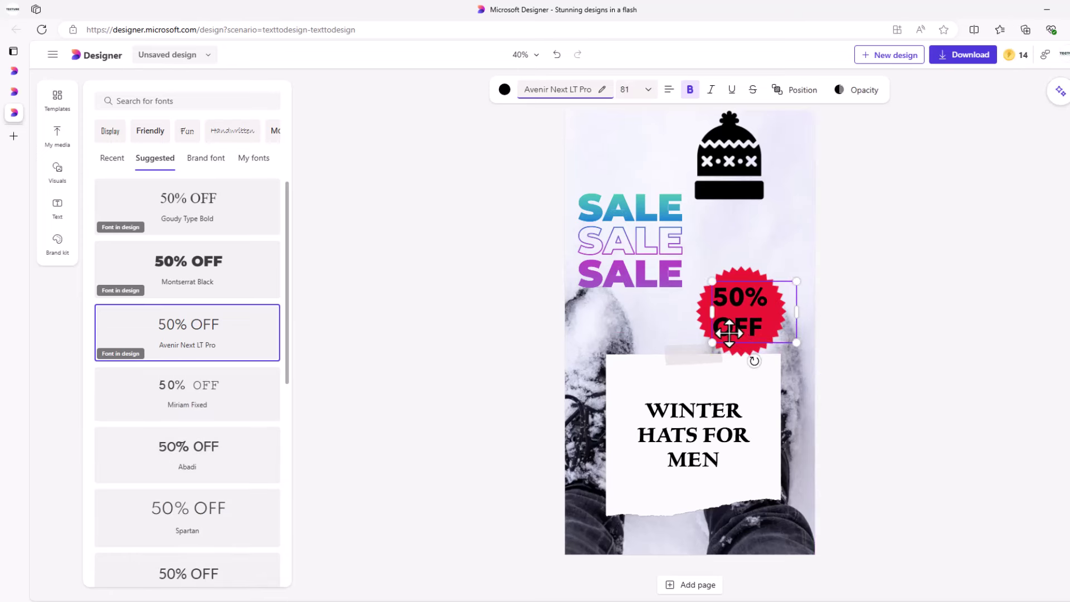
drag(727, 332, 731, 331)
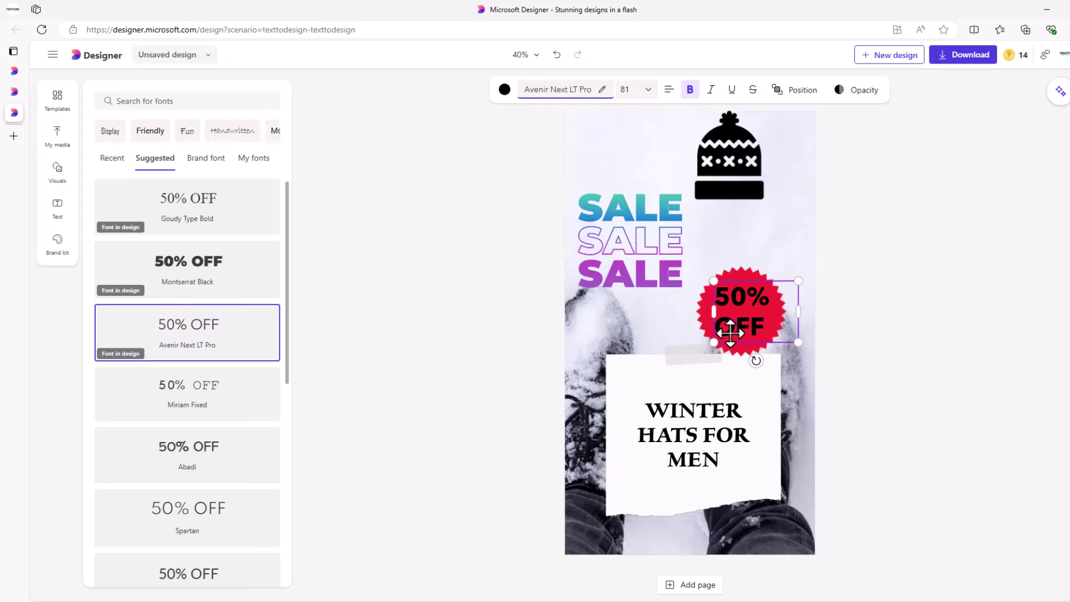
double_click(730, 329)
Color the whole 50% OFF text white.
drag(772, 328, 715, 287)
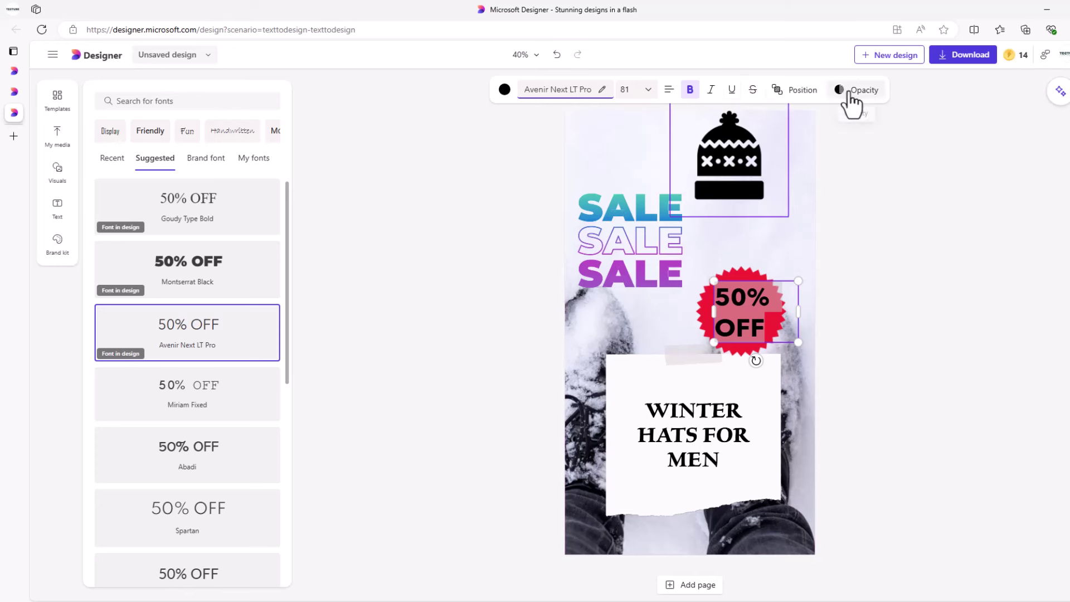
click(504, 90)
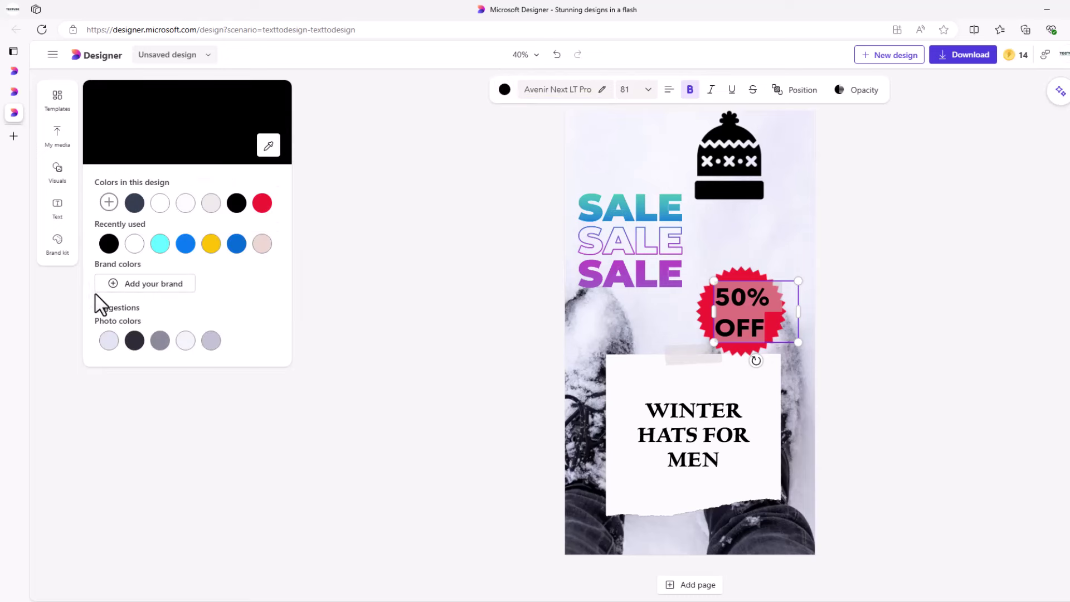
click(134, 246)
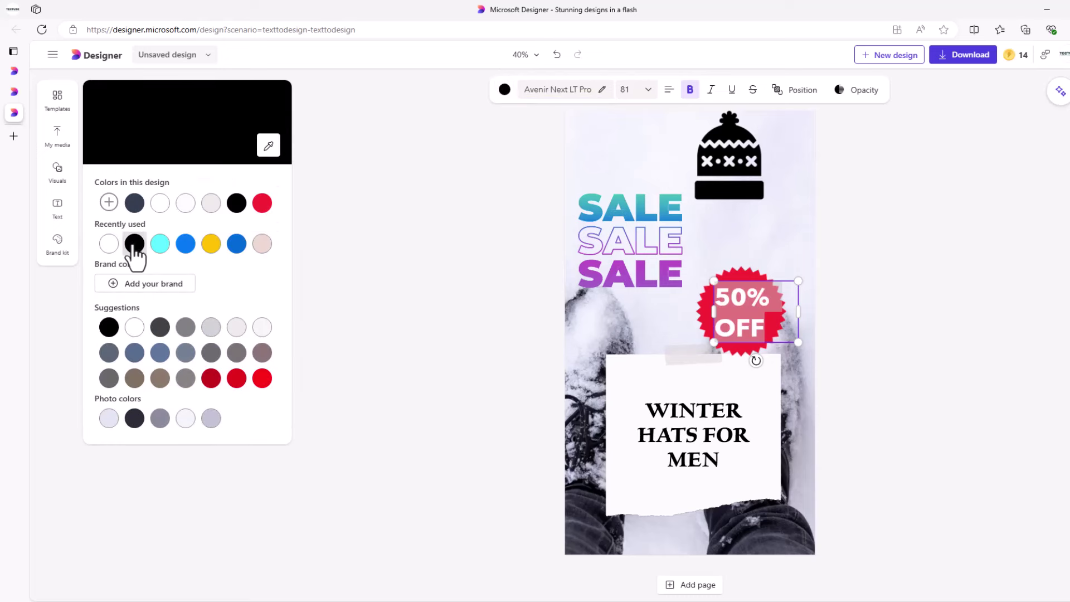
click(888, 336)
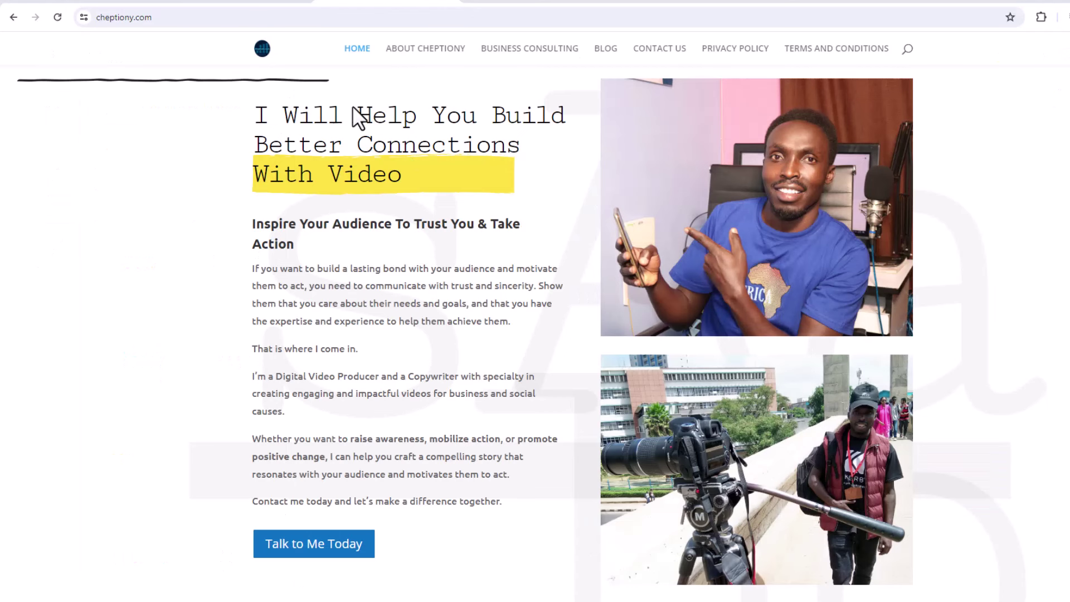
scroll(507, 304, down, 5)
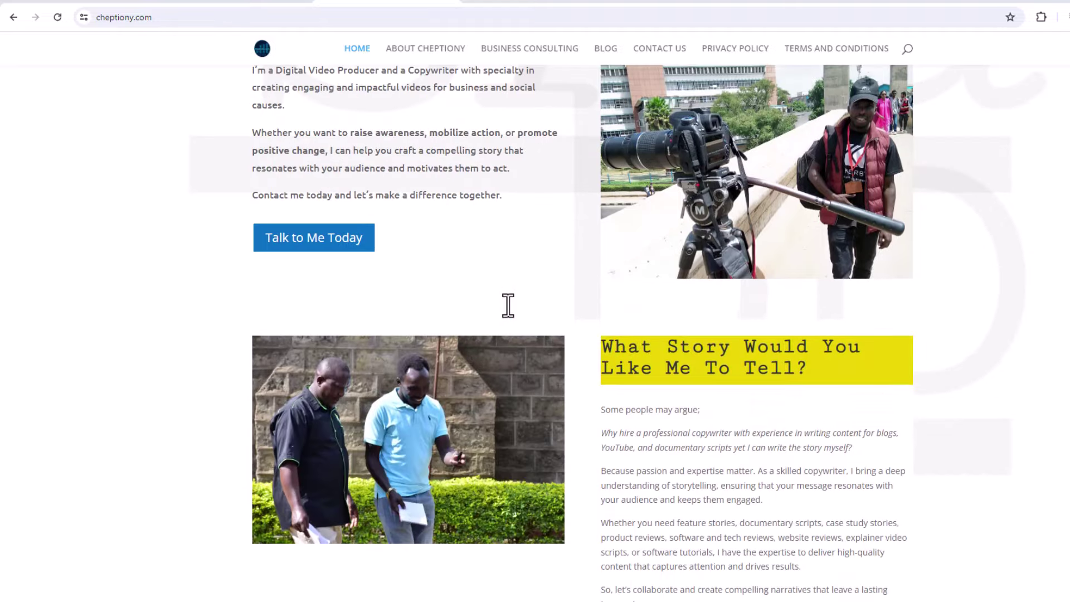
scroll(508, 305, down, 1)
scroll(507, 305, down, 5)
scroll(508, 304, down, 1)
scroll(508, 304, down, 2)
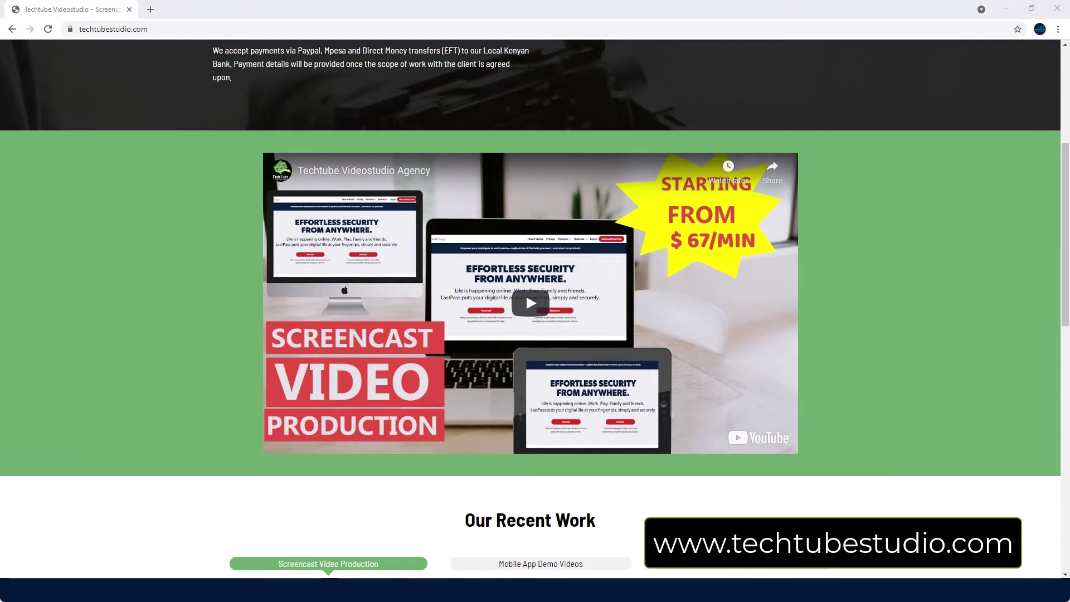
scroll(526, 293, down, 5)
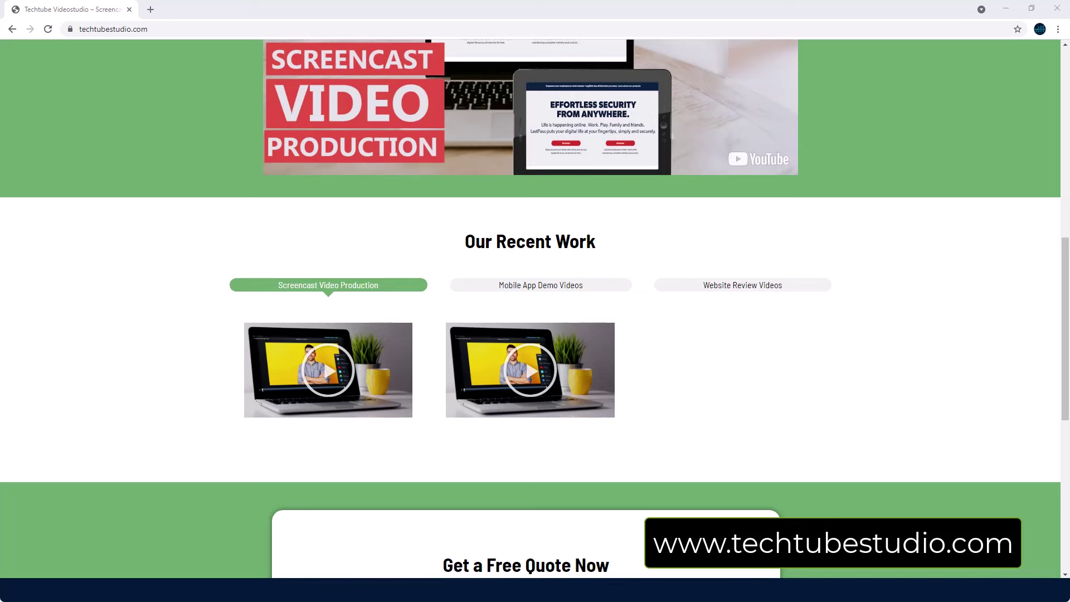
scroll(526, 293, down, 5)
scroll(526, 293, down, 2)
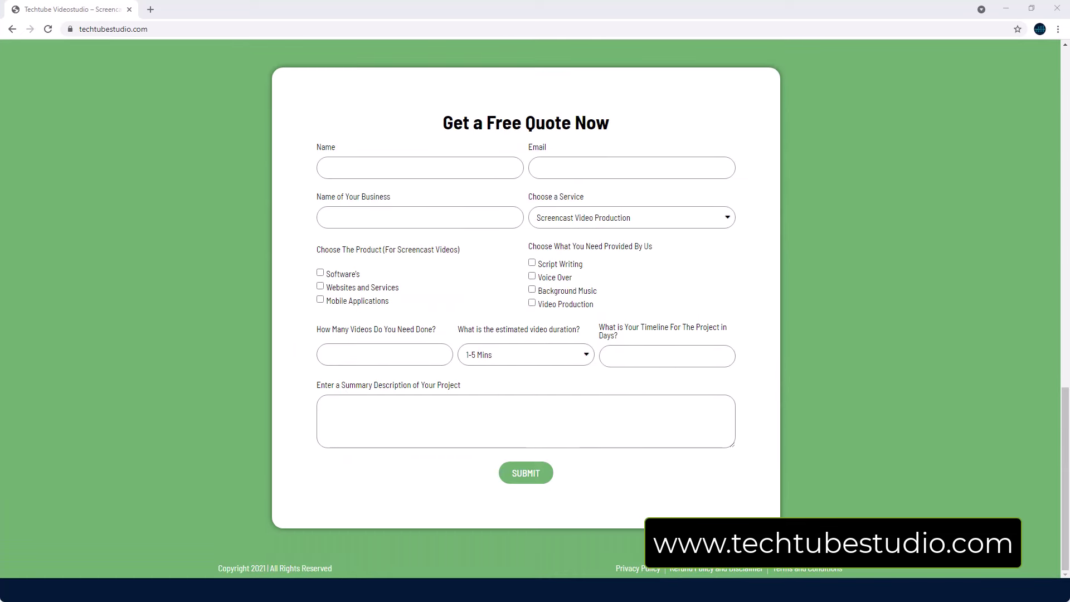